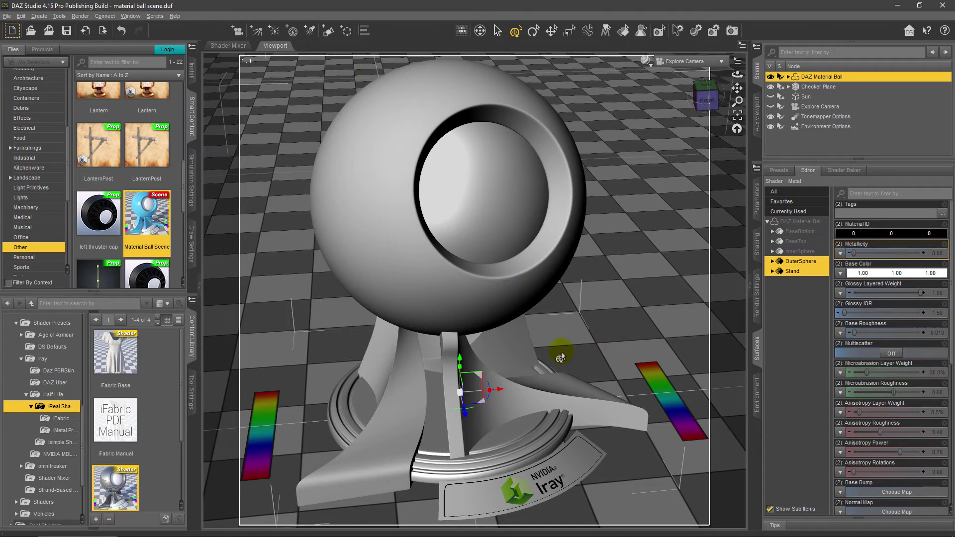
- Set Metallicity to 1.00 and disable the limits on Metal IOR (Nd) for the OuterSphere and Stand surfaces
{"action": "left_click_drag", "start_coordinate": [179, 427], "coordinate": [183, 448]}
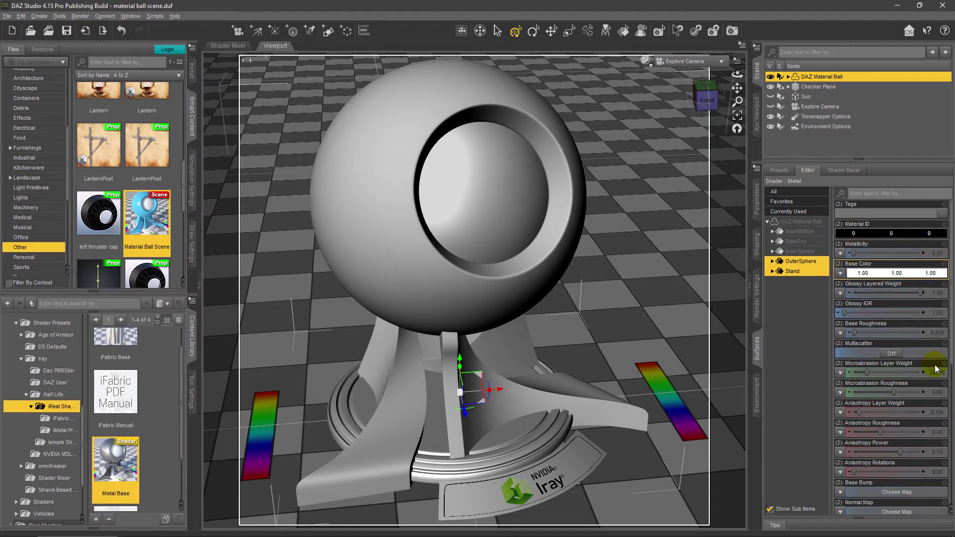
{"action": "left_click", "coordinate": [862, 272]}
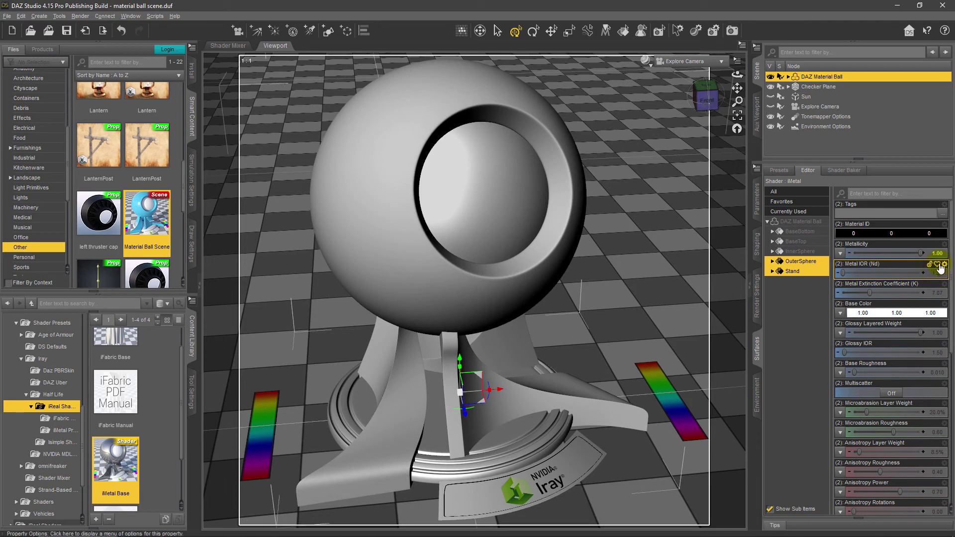
{"action": "left_click", "coordinate": [945, 267]}
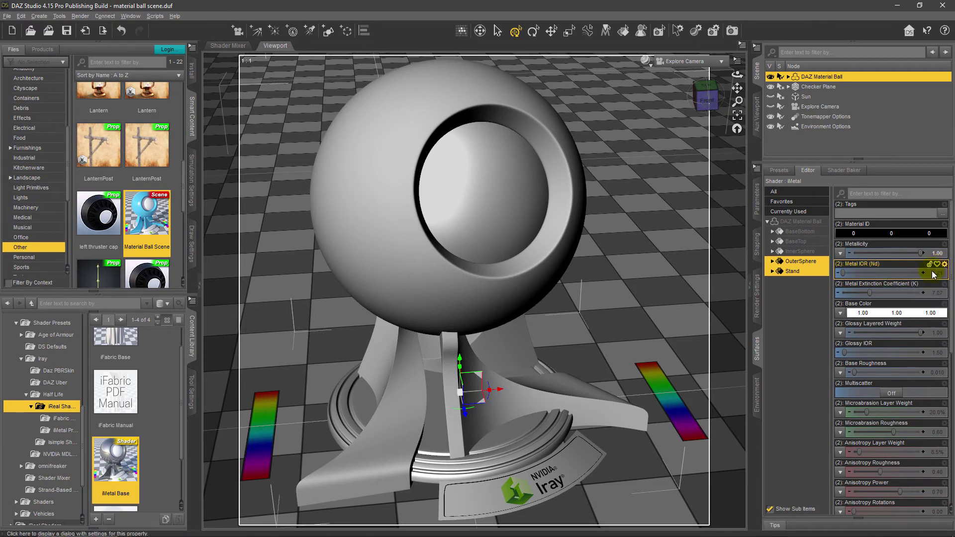
{"action": "left_click", "coordinate": [933, 273]}
{"action": "left_click", "coordinate": [593, 298]}
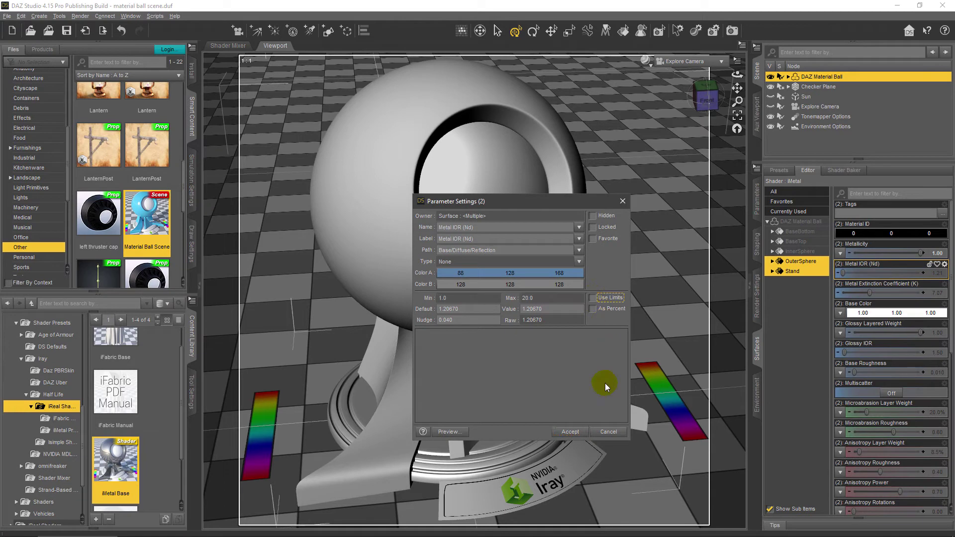
{"action": "left_click", "coordinate": [583, 428]}
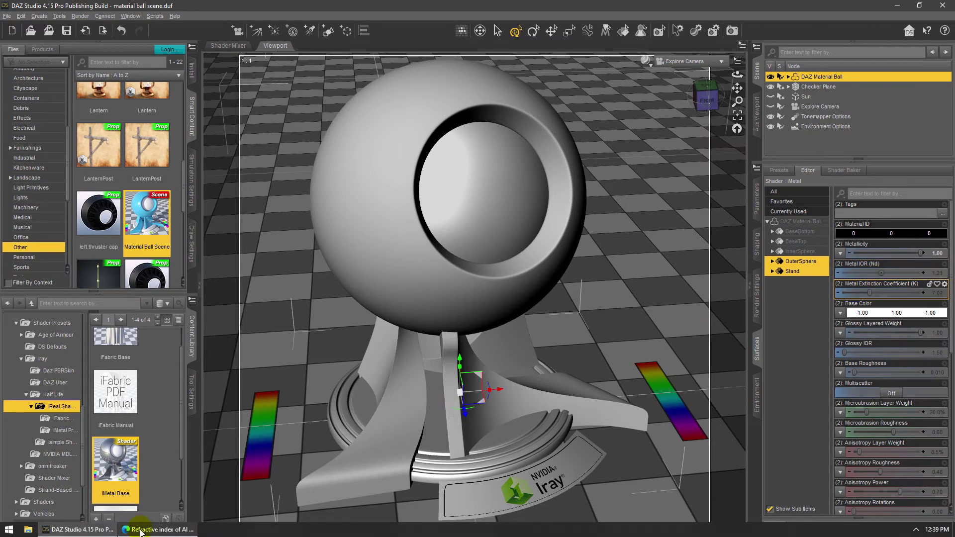
- Switch to the browser and look up Al (Aluminium) on RefractiveIndex.INFO at the 0.5893 µm (D) wavelength
{"action": "left_click", "coordinate": [140, 530]}
{"action": "left_click_drag", "start_coordinate": [944, 333], "coordinate": [944, 17]}
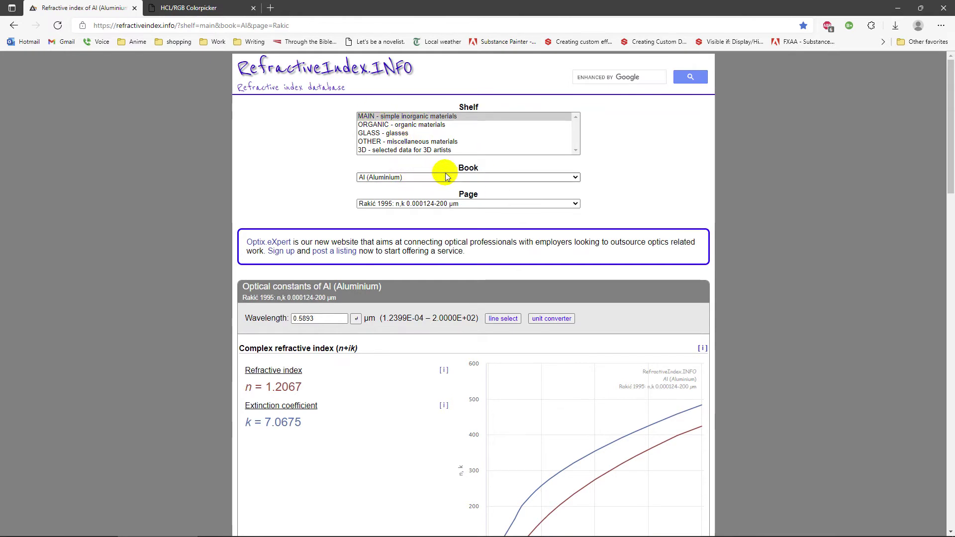
{"action": "left_click", "coordinate": [575, 178]}
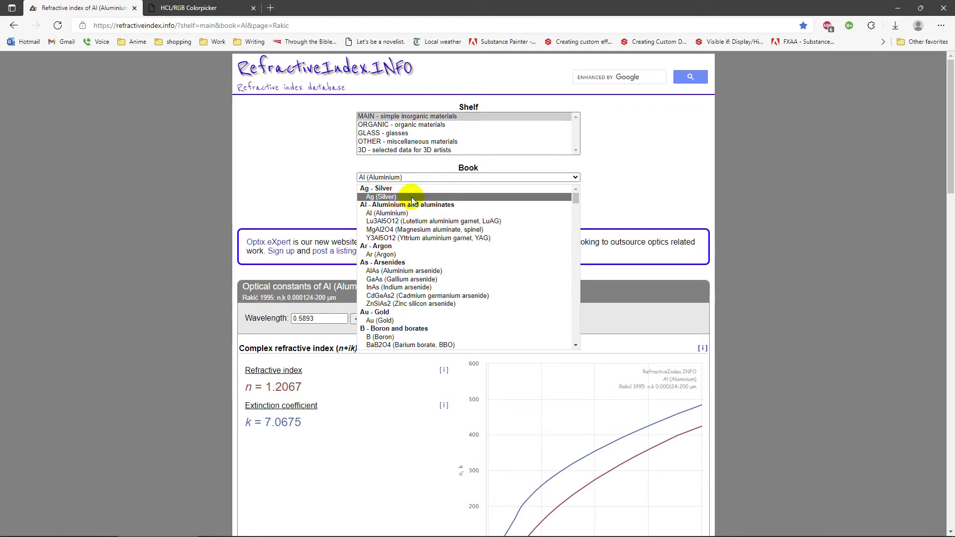
{"action": "left_click", "coordinate": [392, 214]}
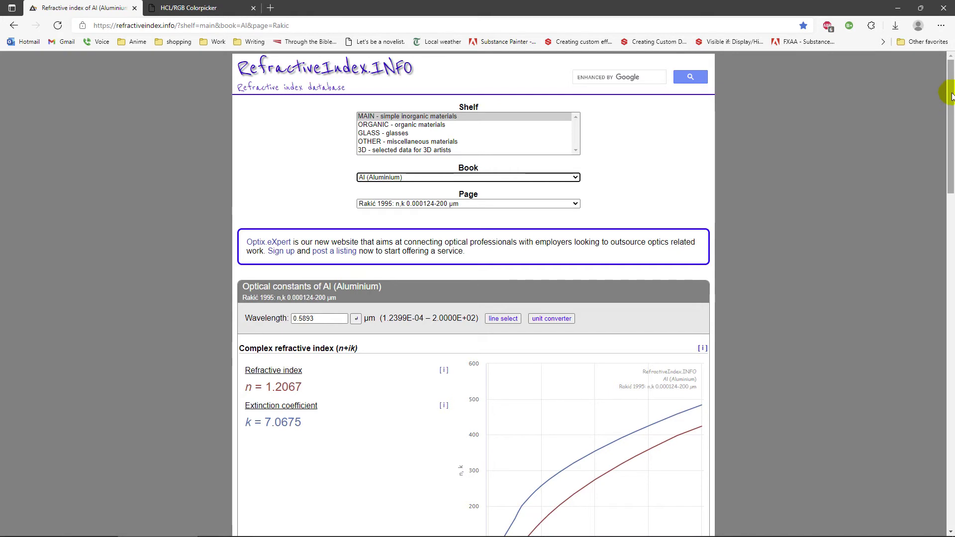
{"action": "scroll", "coordinate": [950, 95], "scroll_direction": "down", "scroll_amount": 3}
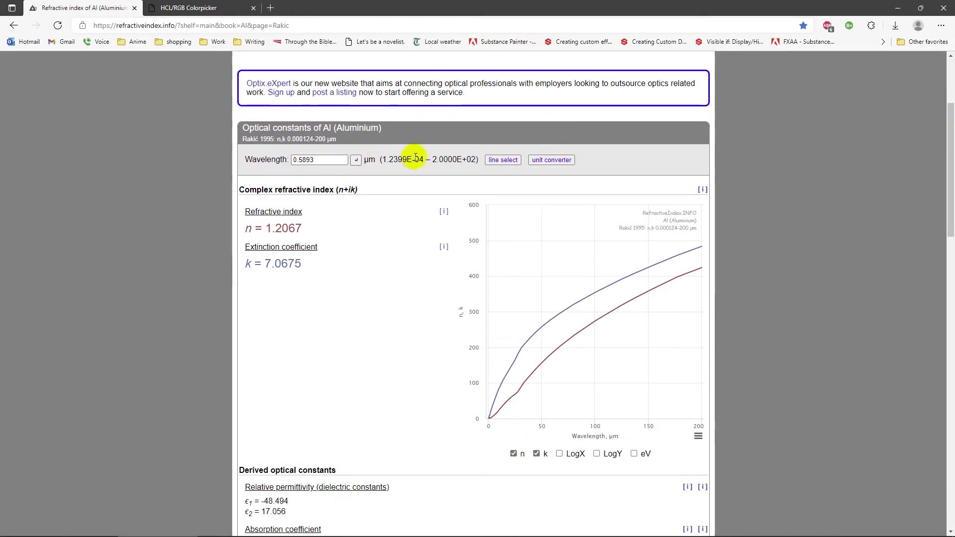
{"action": "left_click", "coordinate": [509, 162]}
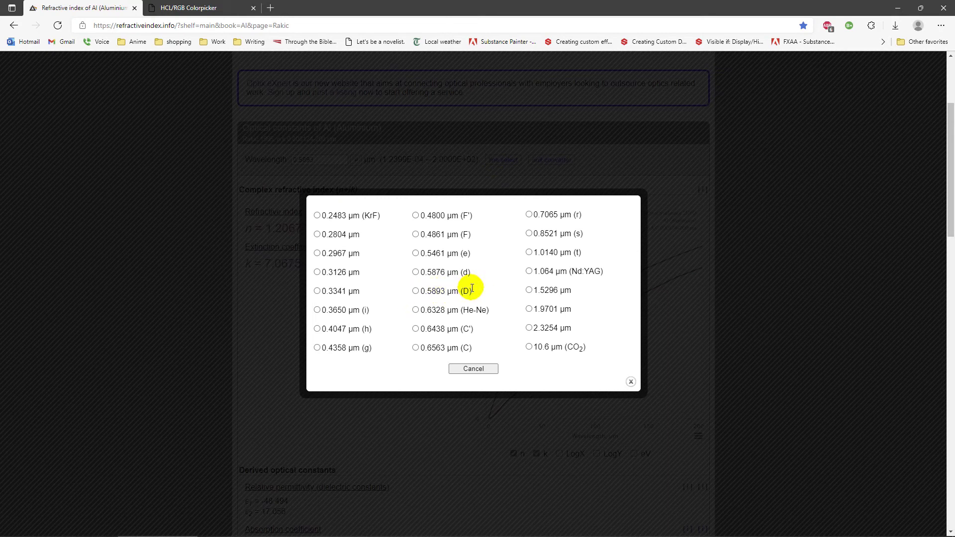
{"action": "left_click", "coordinate": [416, 291]}
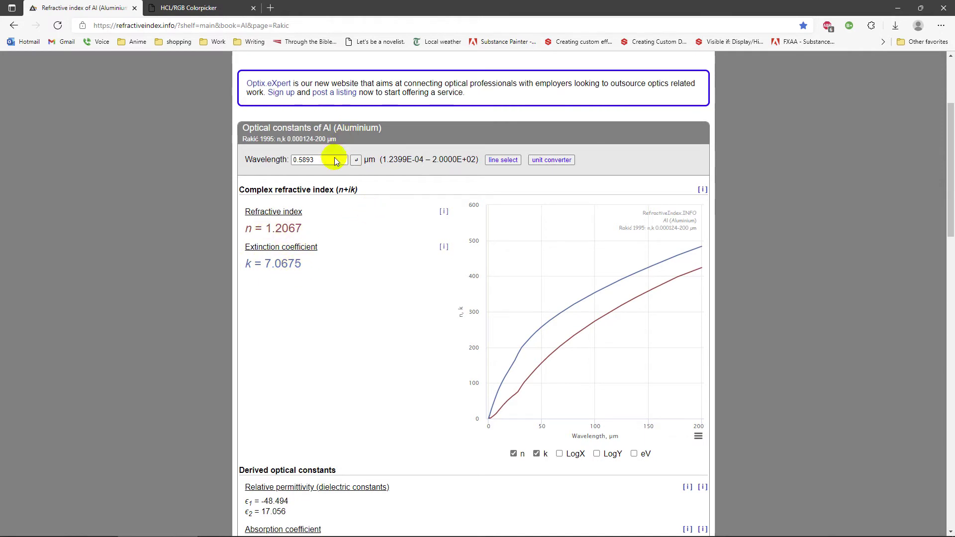
- Switch to DAZ Studio and check the Metal IOR (Nd) settings against the aluminium data
{"action": "left_click", "coordinate": [82, 529]}
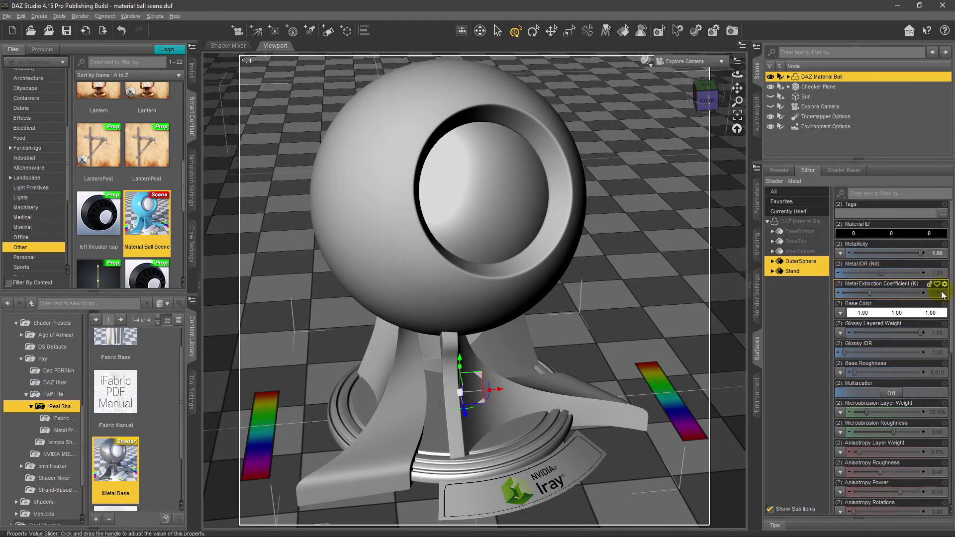
{"action": "left_click", "coordinate": [944, 266]}
{"action": "left_click", "coordinate": [914, 315]}
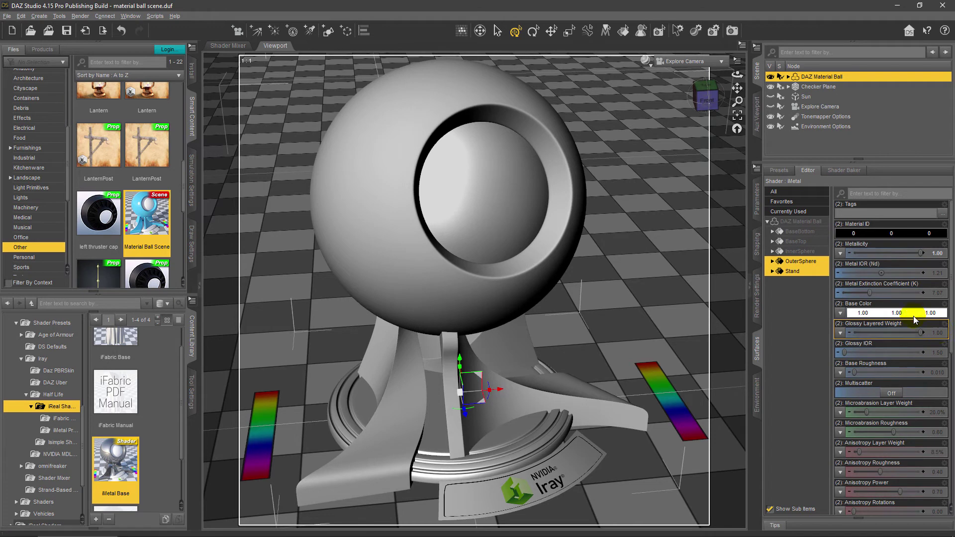
- Return to the browser and compare aluminium's Rp and Rs reflectance curves in both directions, ending with out and only R plotted
{"action": "left_click", "coordinate": [136, 533]}
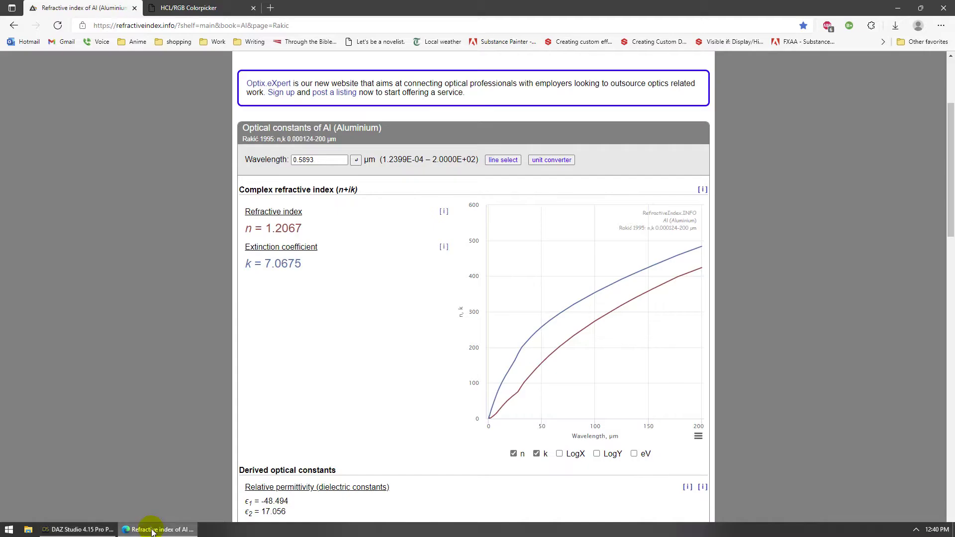
{"action": "left_click_drag", "start_coordinate": [951, 144], "coordinate": [950, 395]}
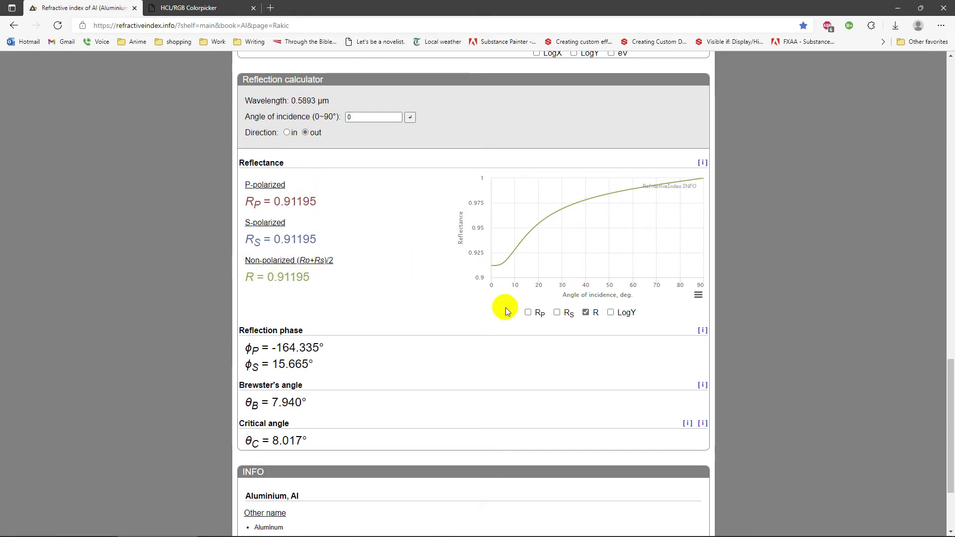
{"action": "left_click", "coordinate": [529, 313]}
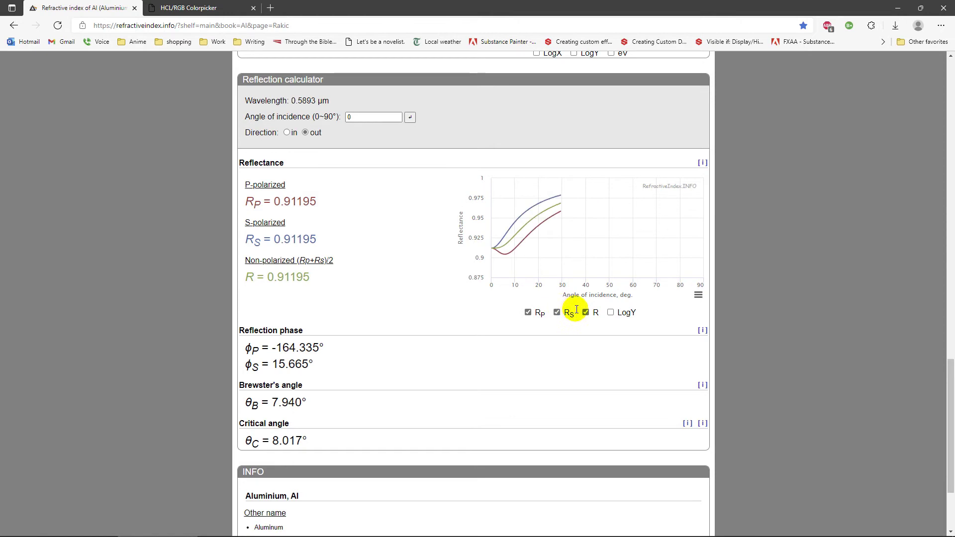
{"action": "left_click", "coordinate": [558, 313]}
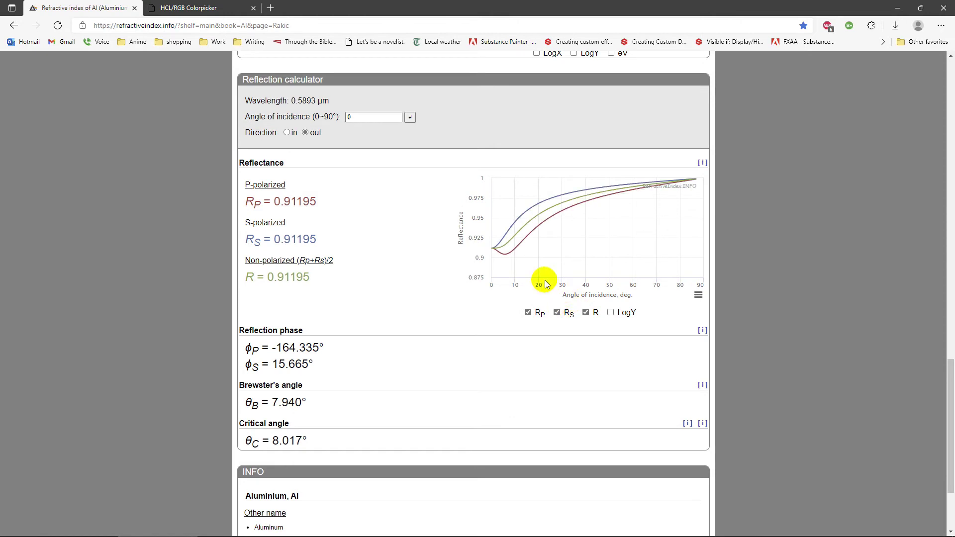
{"action": "left_click", "coordinate": [287, 133]}
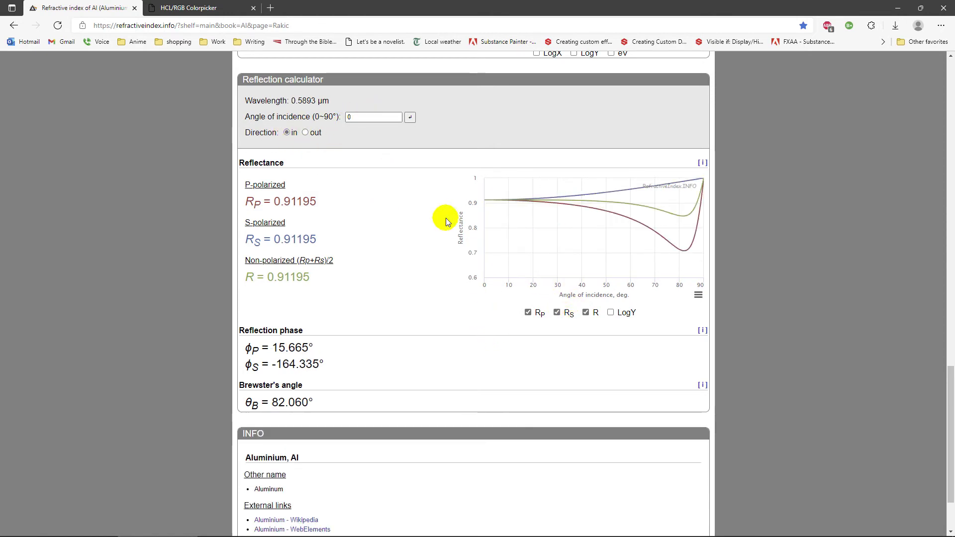
{"action": "left_click", "coordinate": [306, 133]}
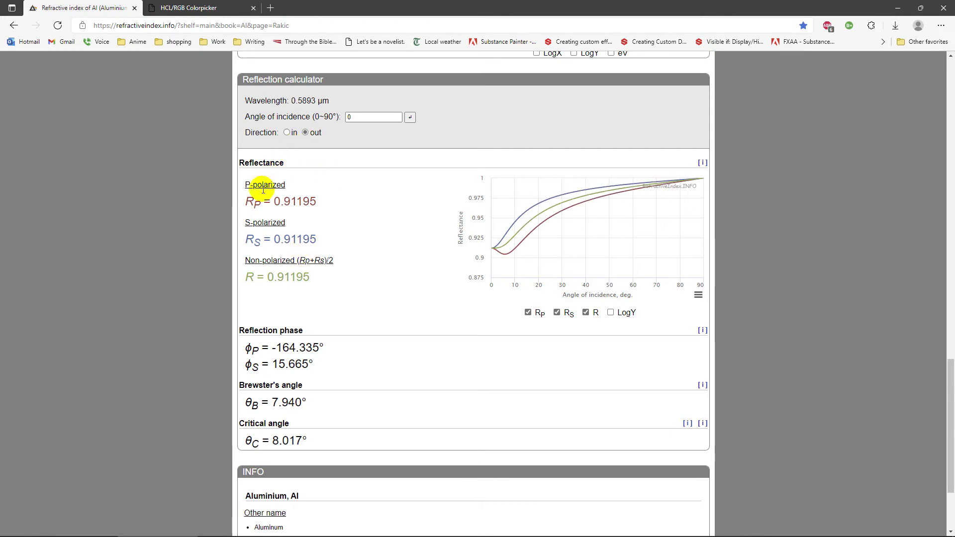
{"action": "left_click", "coordinate": [528, 313]}
{"action": "left_click", "coordinate": [557, 314]}
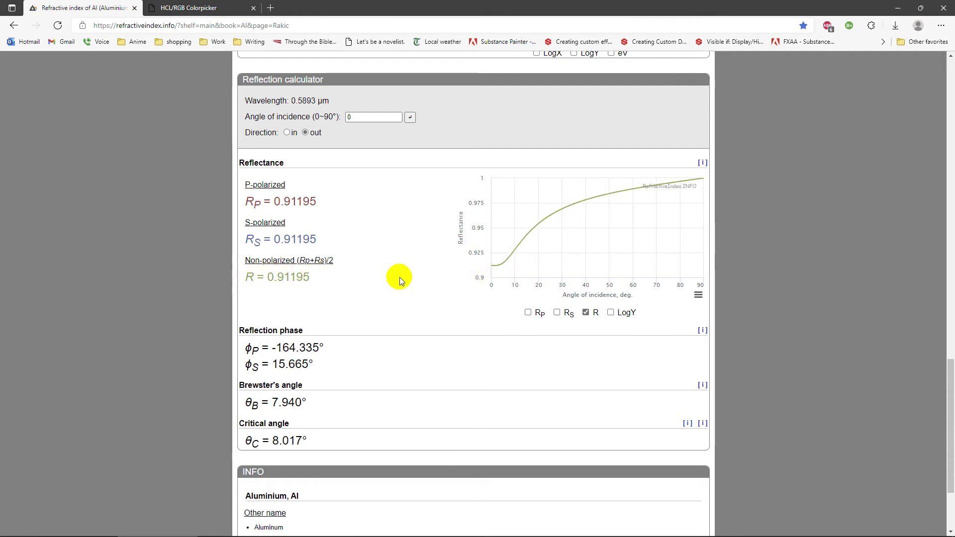
- Copy aluminium's non-polarized reflectance and set all three Base Color channels to 0.91195 in DAZ Studio
{"action": "mouse_move", "coordinate": [482, 266]}
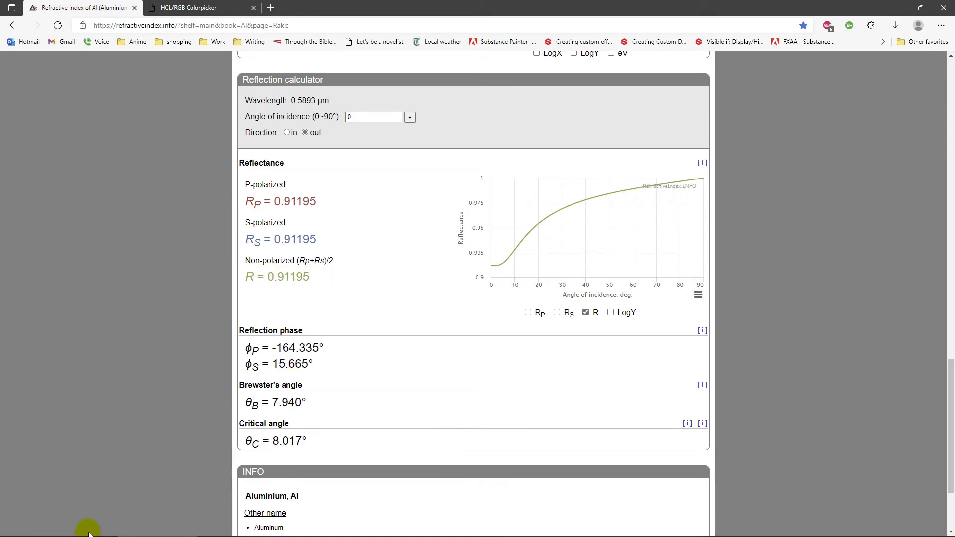
{"action": "left_click_drag", "start_coordinate": [307, 277], "coordinate": [262, 293]}
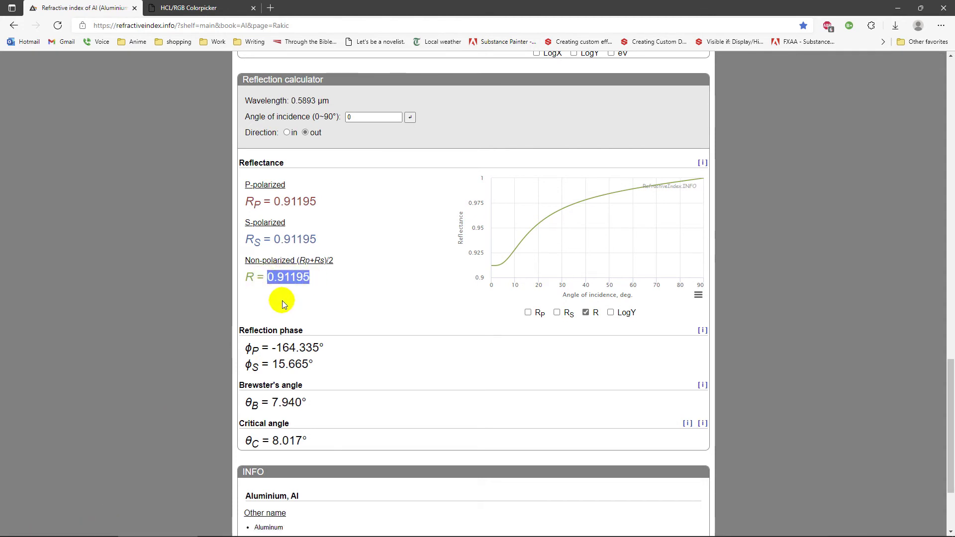
{"action": "left_click", "coordinate": [74, 530]}
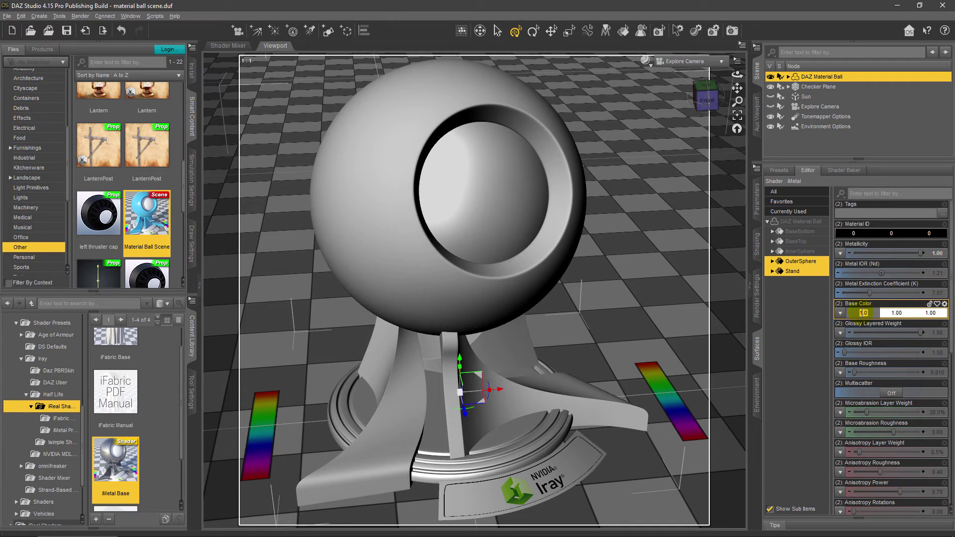
{"action": "left_click", "coordinate": [895, 312]}
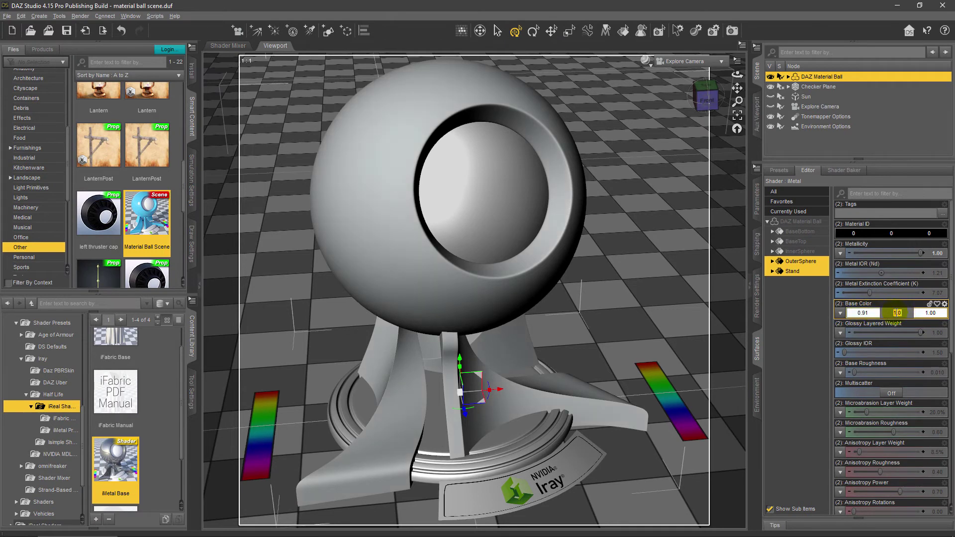
{"action": "type", "text": "0.91195"}
{"action": "left_click", "coordinate": [930, 313]}
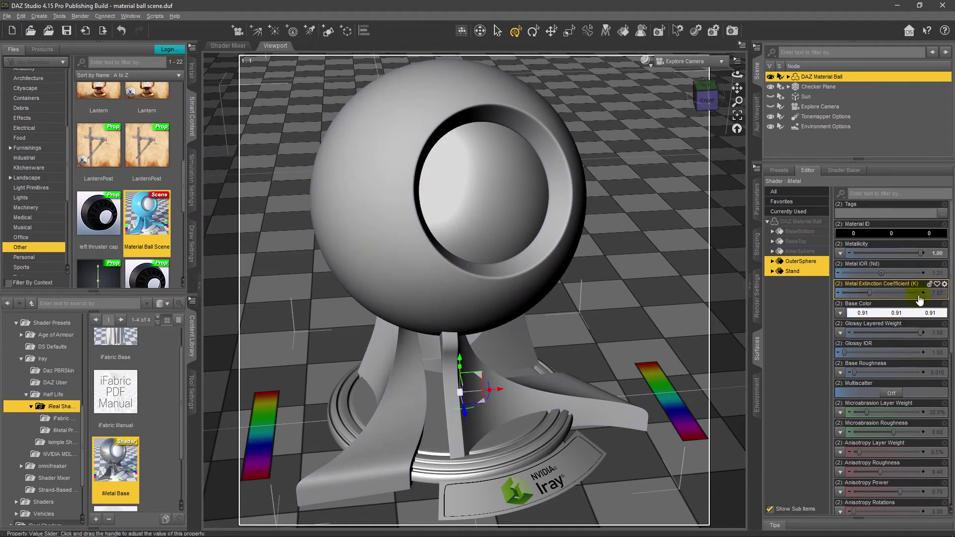
{"action": "key", "text": "Tab"}
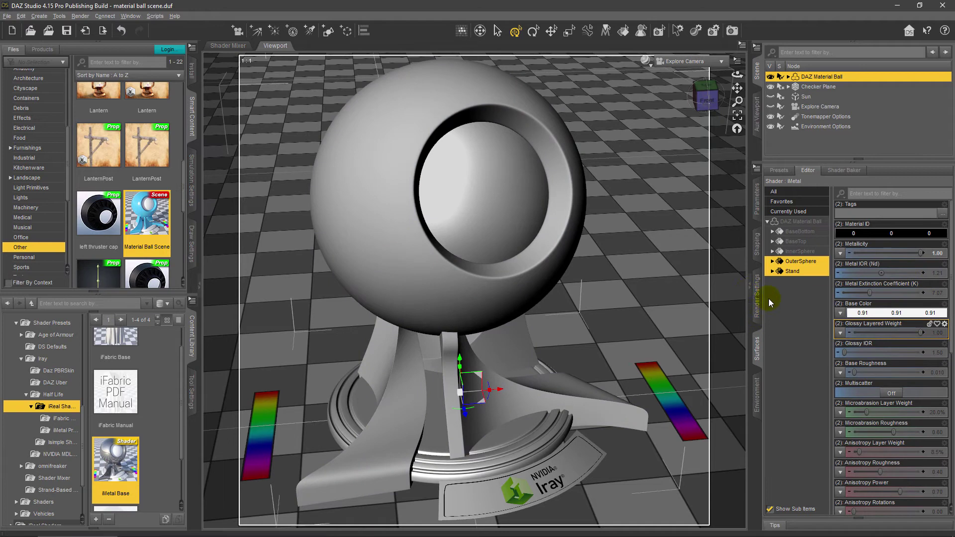
- Preview the metal material in the viewport with NVIDIA Iray, and return the draw style to Texture Shaded
{"action": "left_click", "coordinate": [645, 61]}
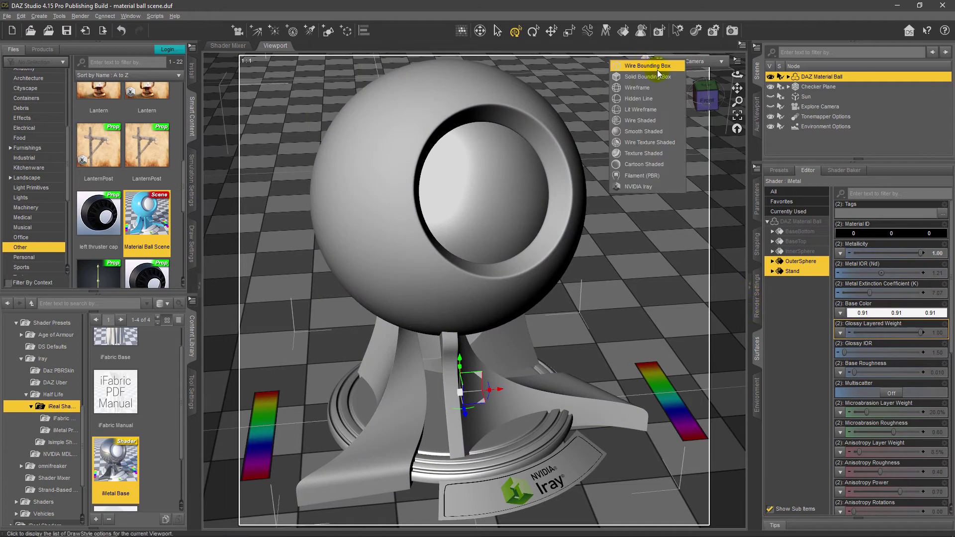
{"action": "left_click", "coordinate": [628, 186]}
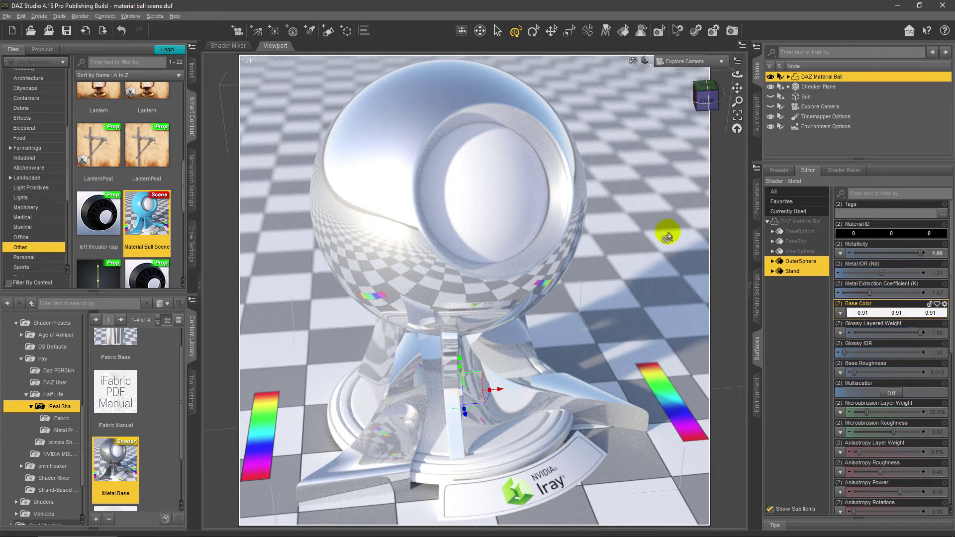
{"action": "left_click", "coordinate": [647, 63]}
{"action": "left_click", "coordinate": [630, 157]}
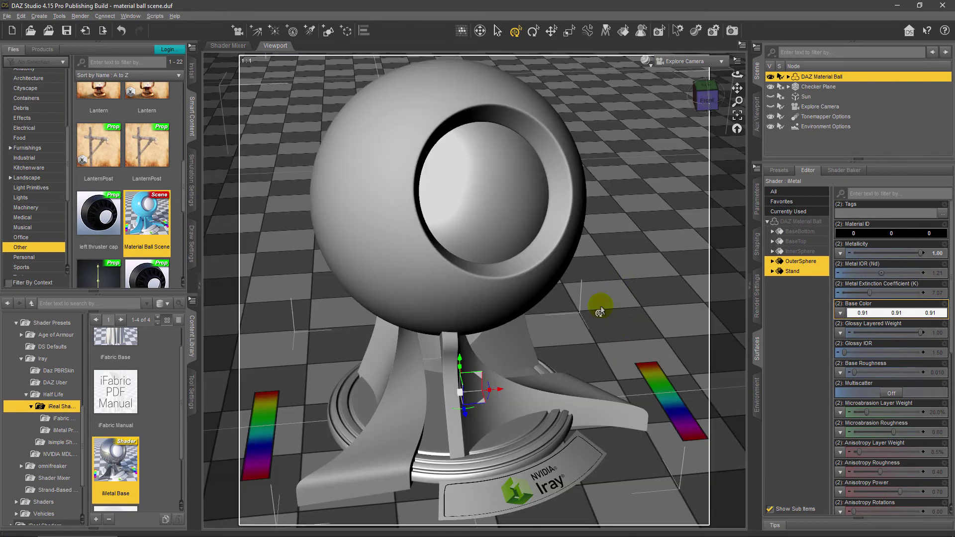
- Switch to the browser and open the Au (Gold) data to examine its refractive index and extinction coefficient
{"action": "mouse_move", "coordinate": [131, 533]}
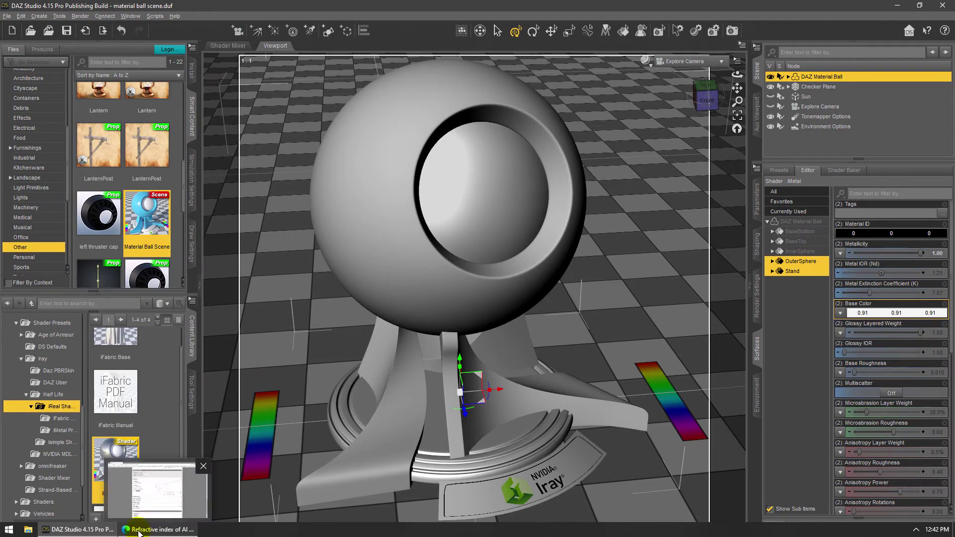
{"action": "left_click", "coordinate": [140, 533]}
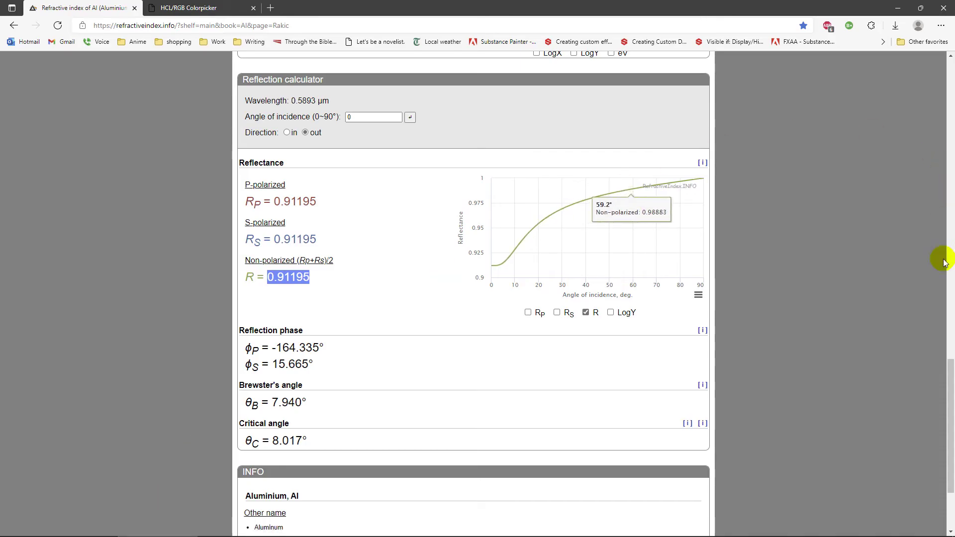
{"action": "left_click_drag", "start_coordinate": [950, 383], "coordinate": [949, 79]}
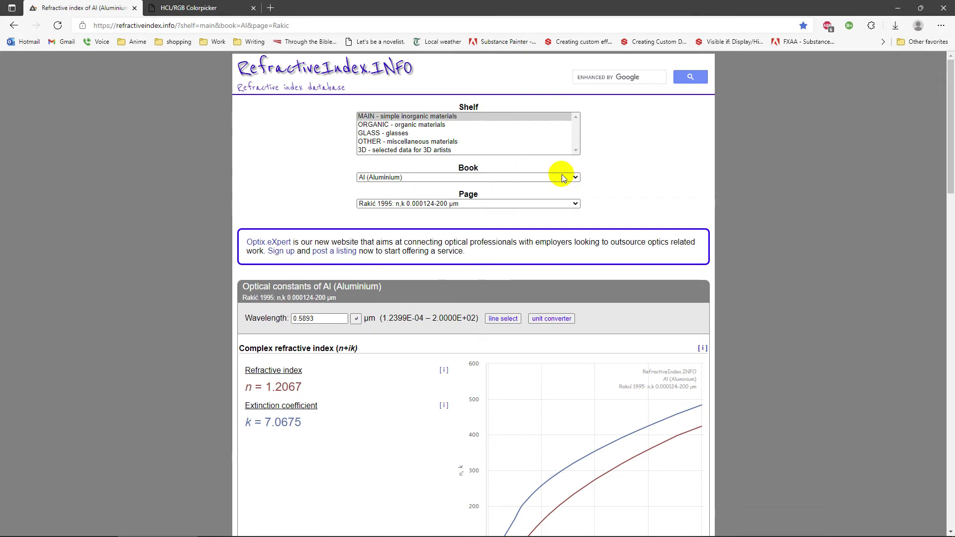
{"action": "left_click", "coordinate": [576, 178]}
{"action": "left_click", "coordinate": [389, 321]}
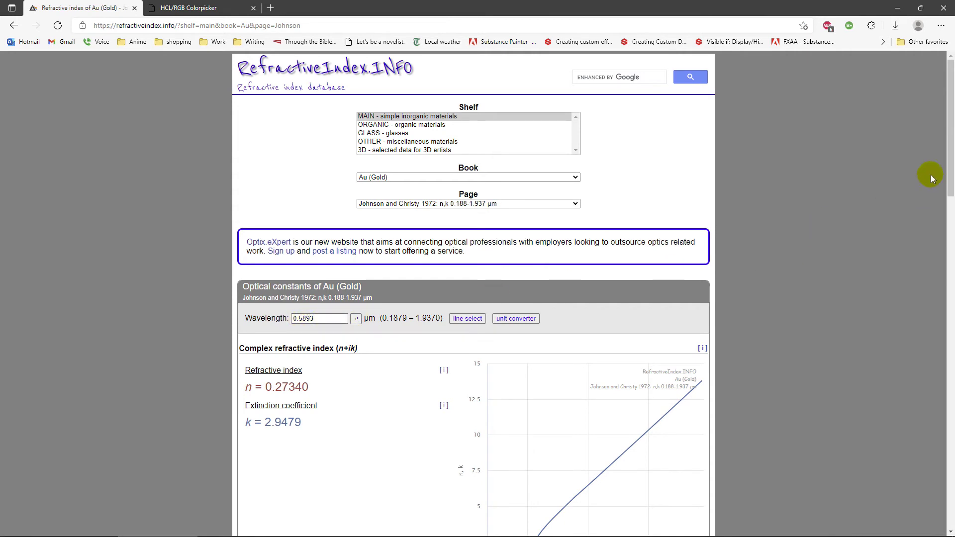
{"action": "scroll", "coordinate": [950, 195], "scroll_direction": "down", "scroll_amount": 3}
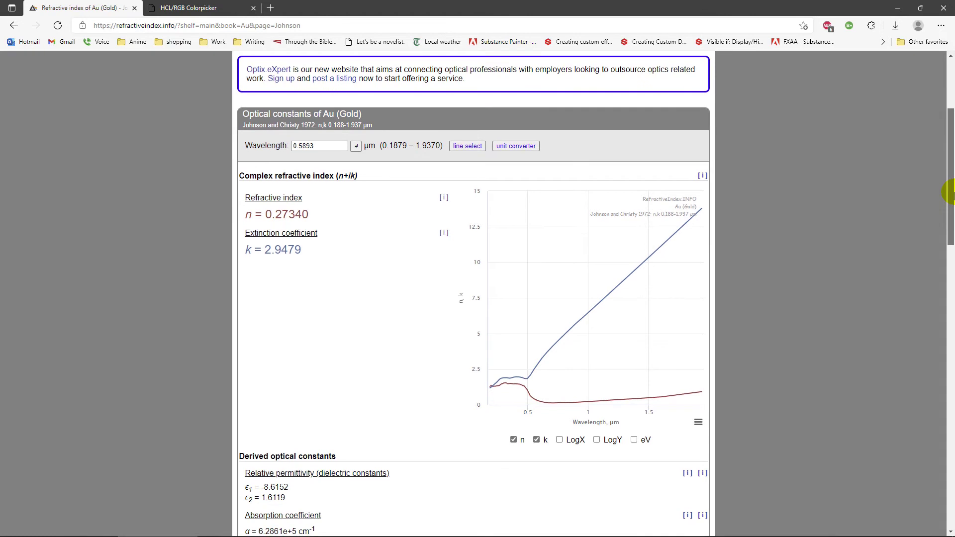
{"action": "scroll", "coordinate": [950, 195], "scroll_direction": "down", "scroll_amount": 1}
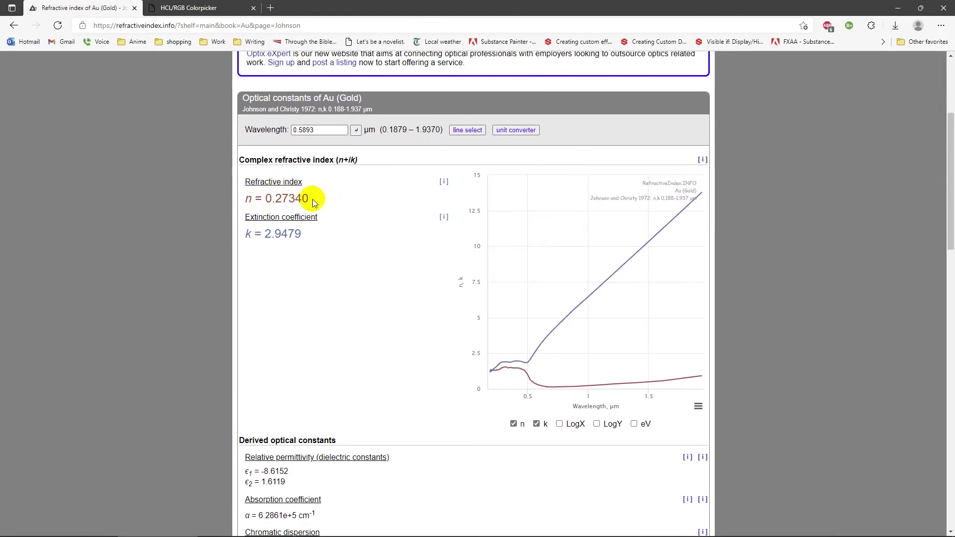
- Copy gold's refractive index from the browser and set the Metal IOR (Nd) to 0.27340 in DAZ Studio
{"action": "left_click_drag", "start_coordinate": [308, 199], "coordinate": [270, 197]}
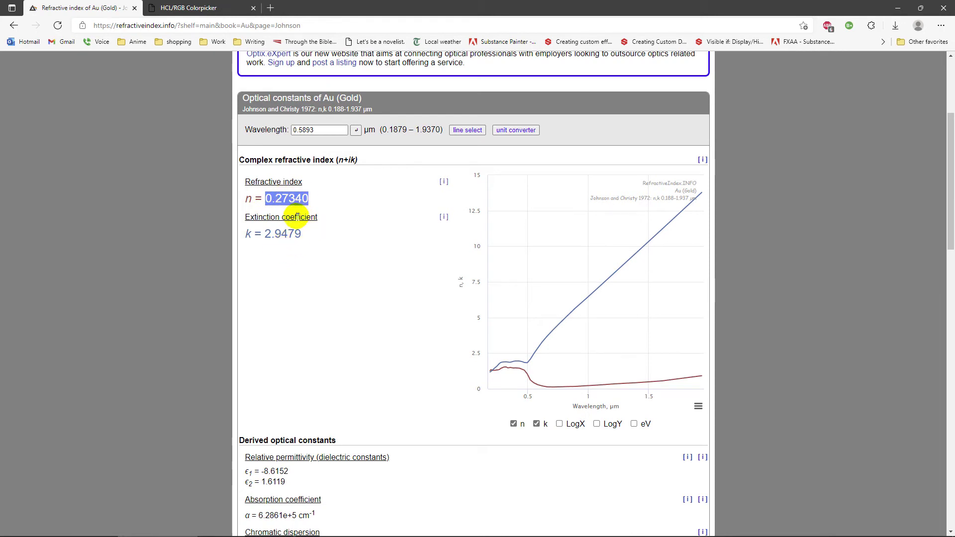
{"action": "mouse_move", "coordinate": [170, 535]}
{"action": "left_click", "coordinate": [80, 534]}
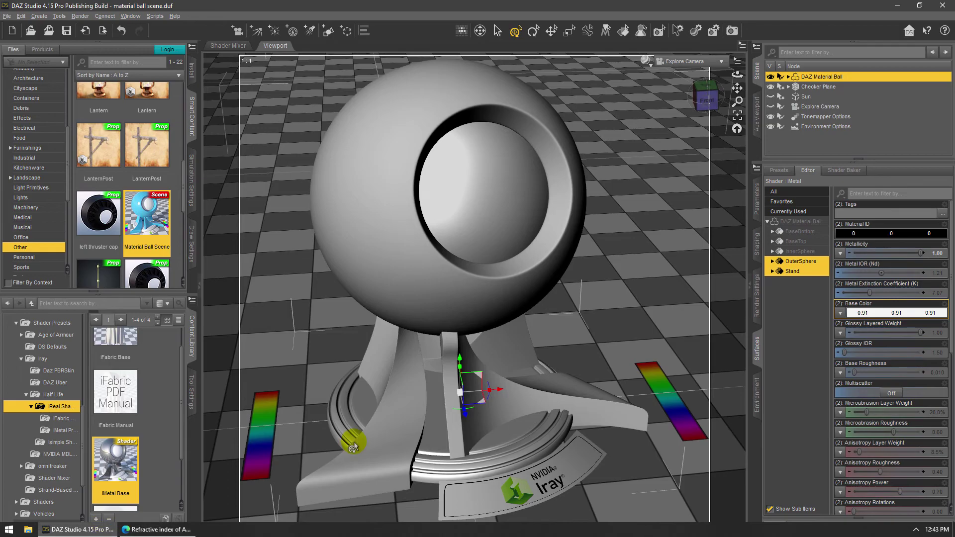
{"action": "left_click", "coordinate": [939, 275]}
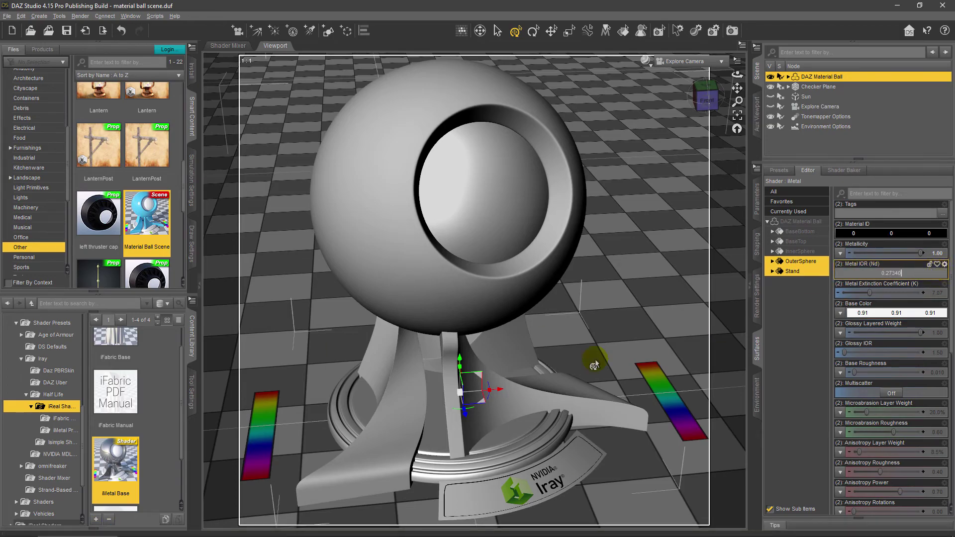
- Copy gold's extinction coefficient from the browser and set the Metal Extinction Coefficient (K) to 2.9479 in DAZ Studio
{"action": "left_click", "coordinate": [163, 530]}
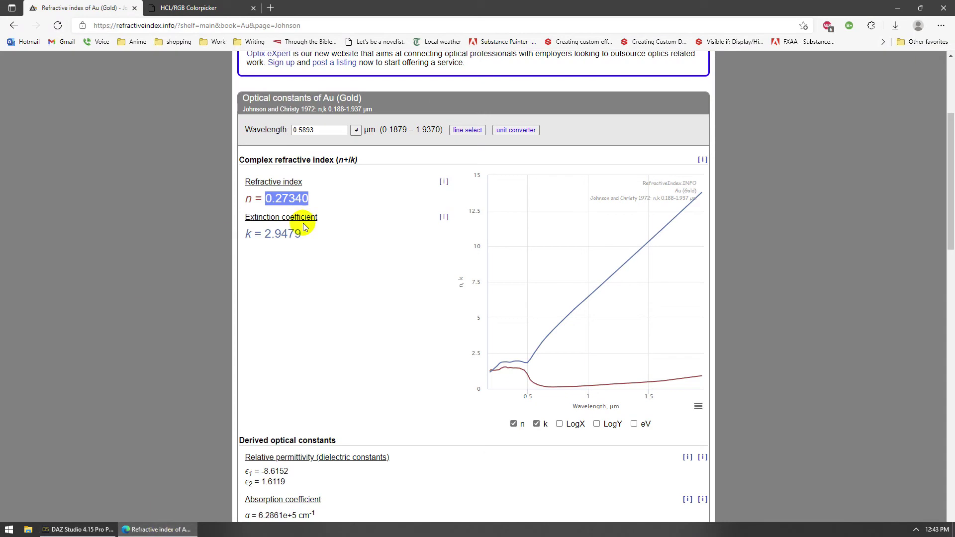
{"action": "left_click_drag", "start_coordinate": [309, 234], "coordinate": [264, 235]}
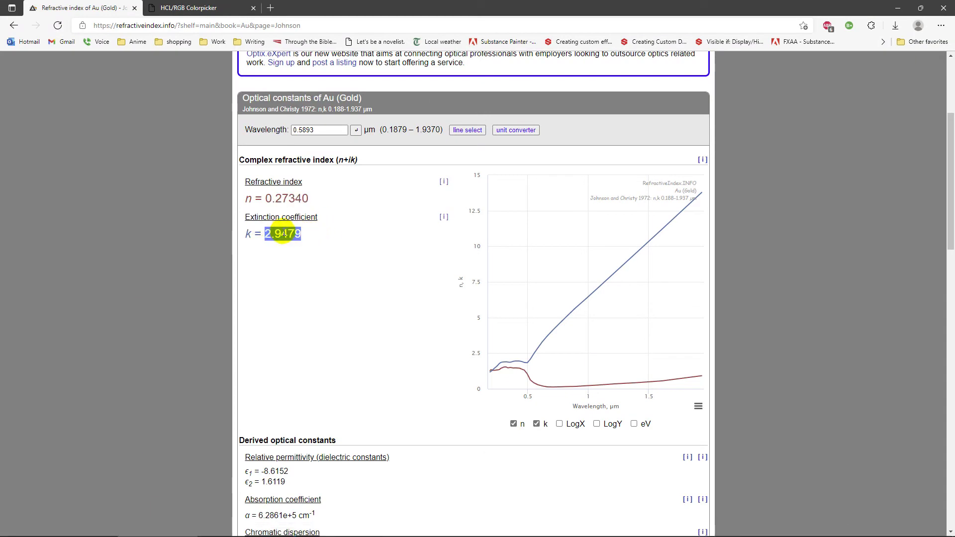
{"action": "mouse_move", "coordinate": [126, 531]}
{"action": "left_click", "coordinate": [77, 529]}
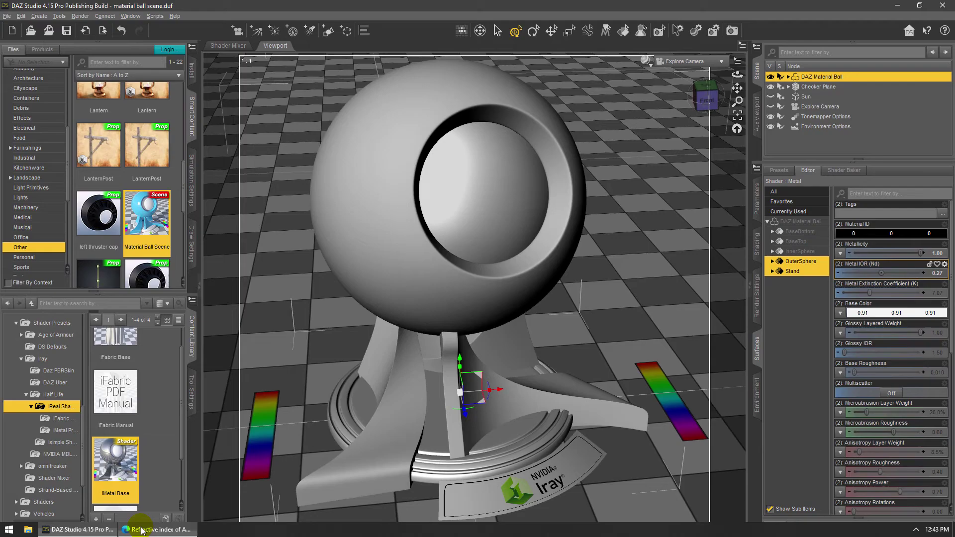
{"action": "left_click", "coordinate": [928, 292]}
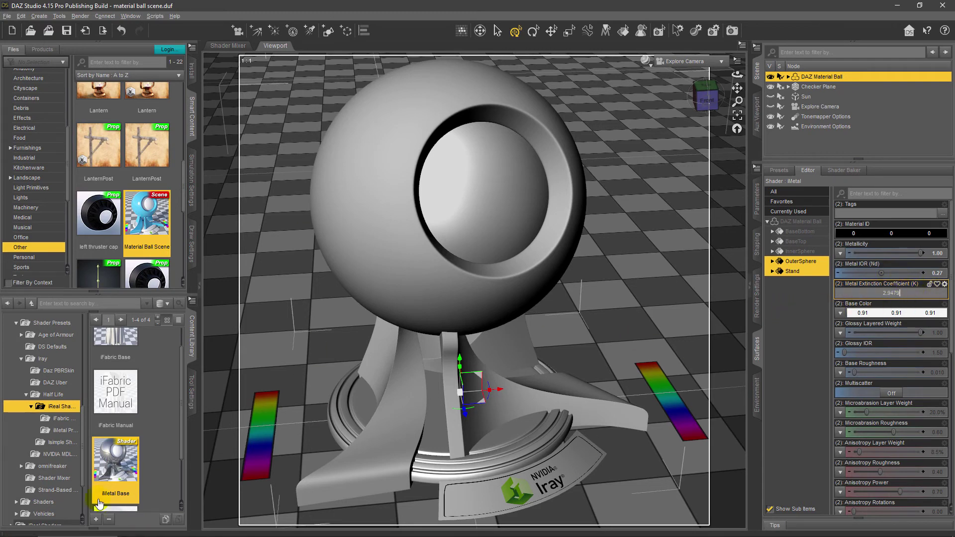
- Copy gold's non-polarized reflectance from the browser and set all three Base Color channels to 0.89394 in DAZ Studio
{"action": "left_click", "coordinate": [156, 529]}
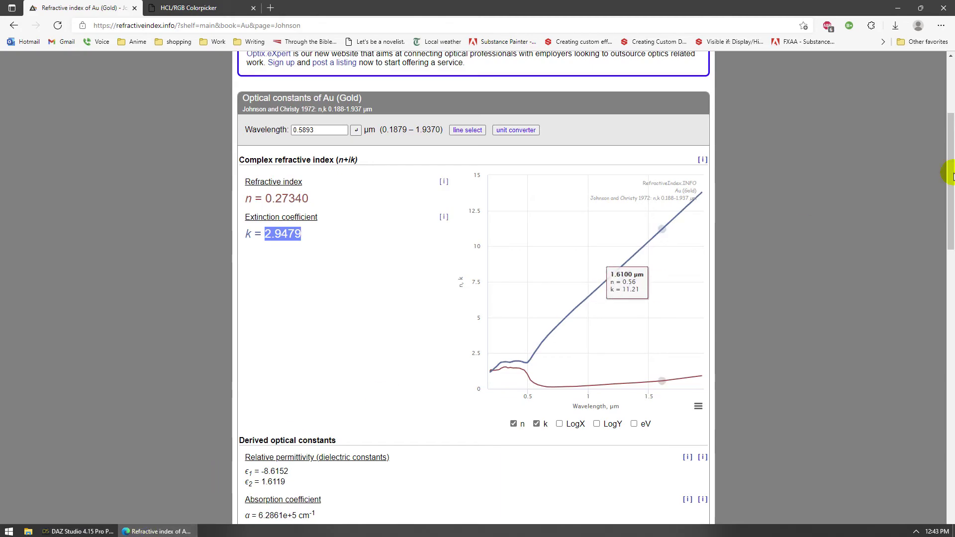
{"action": "left_click_drag", "start_coordinate": [951, 152], "coordinate": [951, 390]}
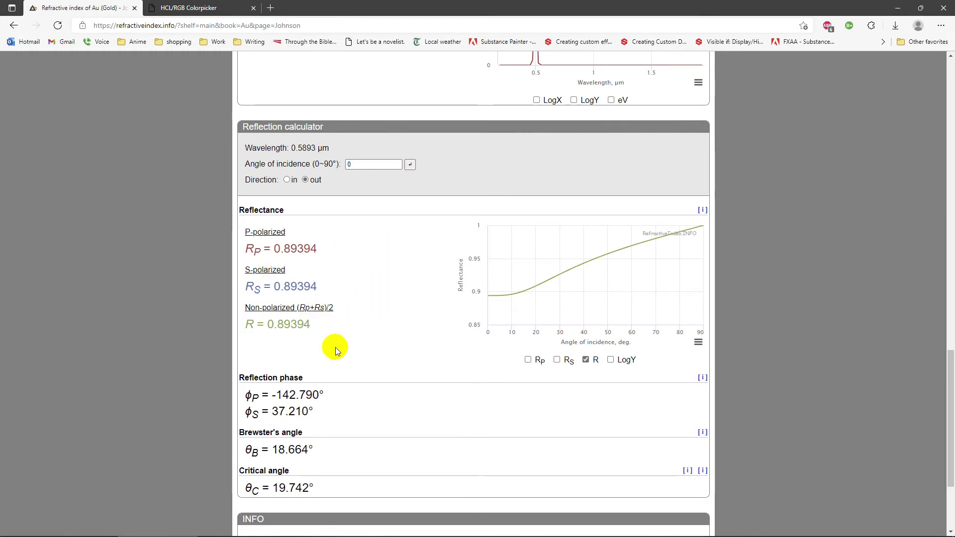
{"action": "left_click_drag", "start_coordinate": [311, 326], "coordinate": [267, 325]}
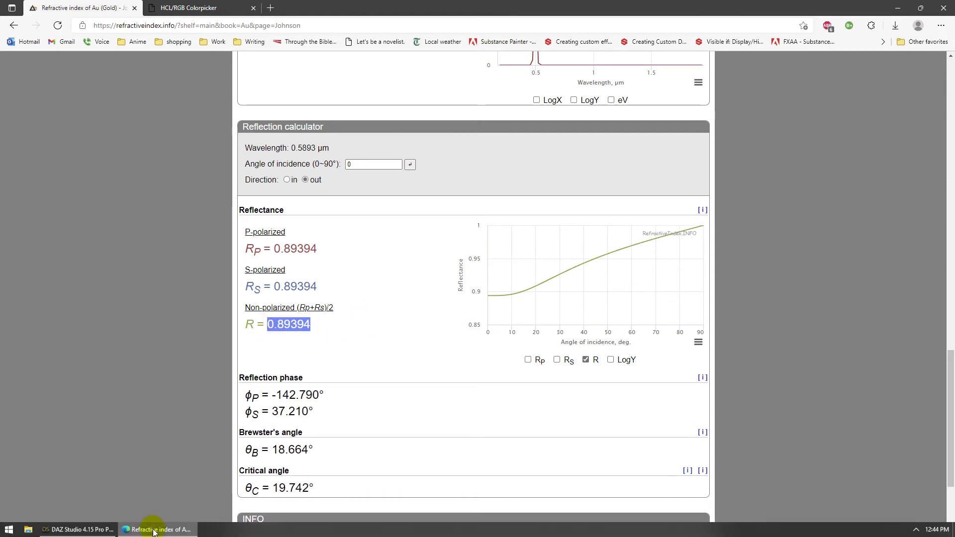
{"action": "left_click", "coordinate": [95, 529]}
{"action": "left_click", "coordinate": [863, 313]}
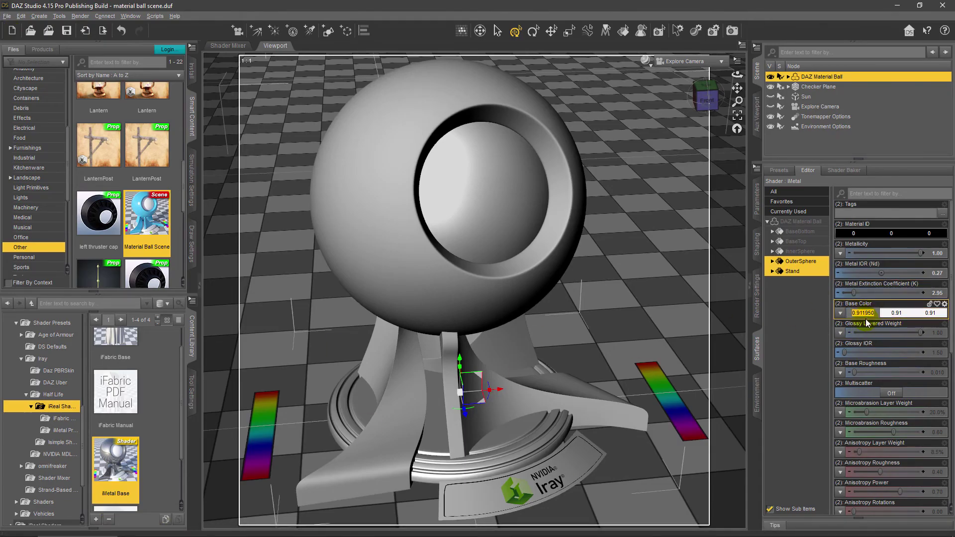
{"action": "left_click", "coordinate": [892, 315]}
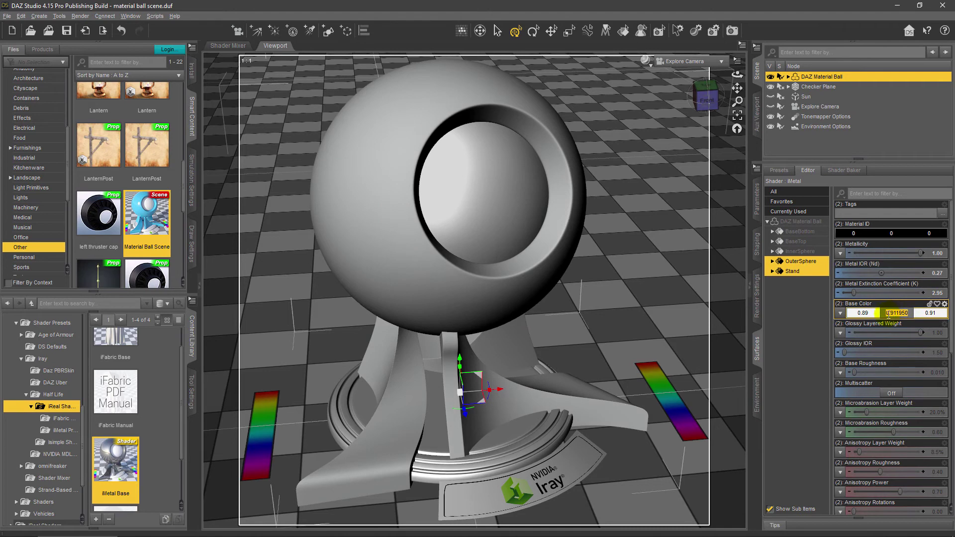
{"action": "left_click", "coordinate": [929, 313]}
{"action": "left_click_drag", "start_coordinate": [921, 313], "coordinate": [897, 313]}
- Open the Base Color's colour selector to examine its HSV and RGB values, and close it without changes
{"action": "left_click", "coordinate": [878, 315]}
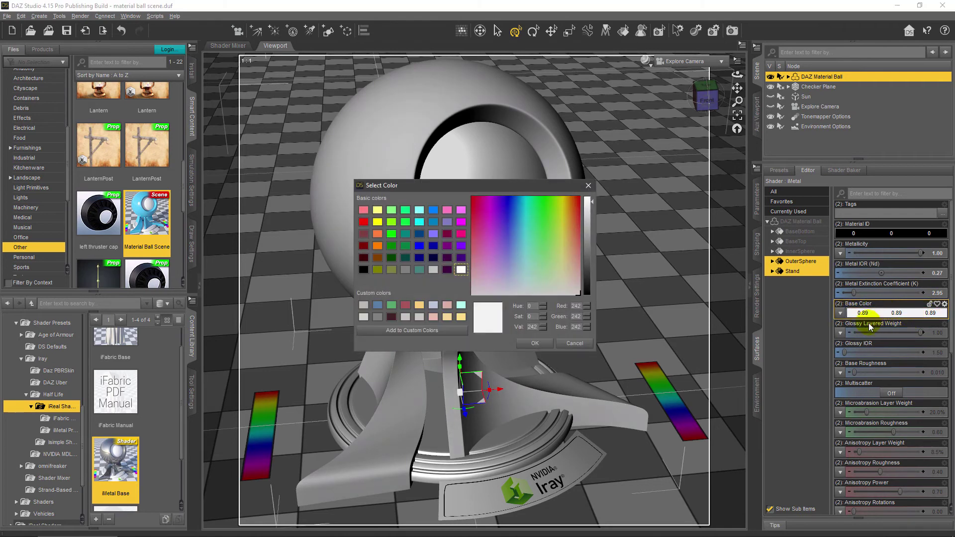
{"action": "left_click", "coordinate": [537, 326]}
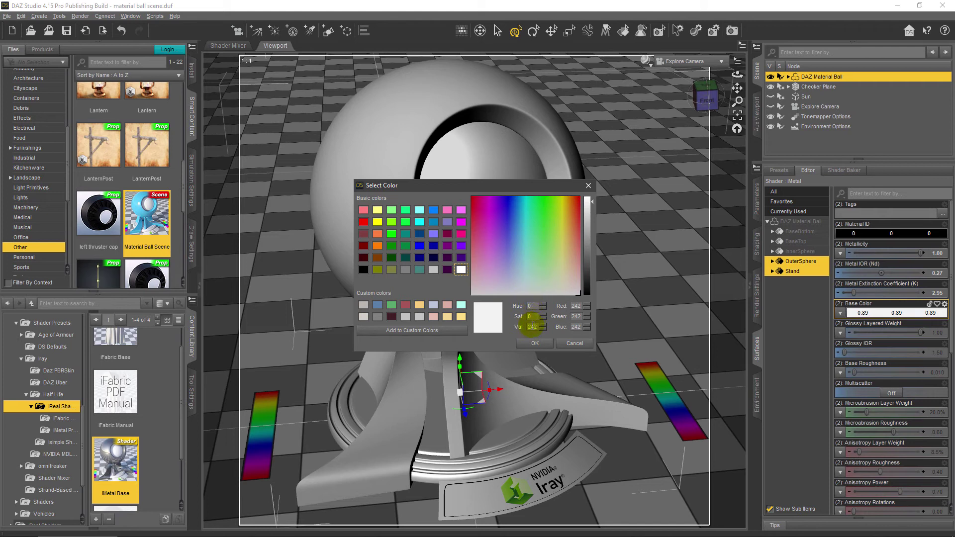
{"action": "left_click", "coordinate": [573, 345]}
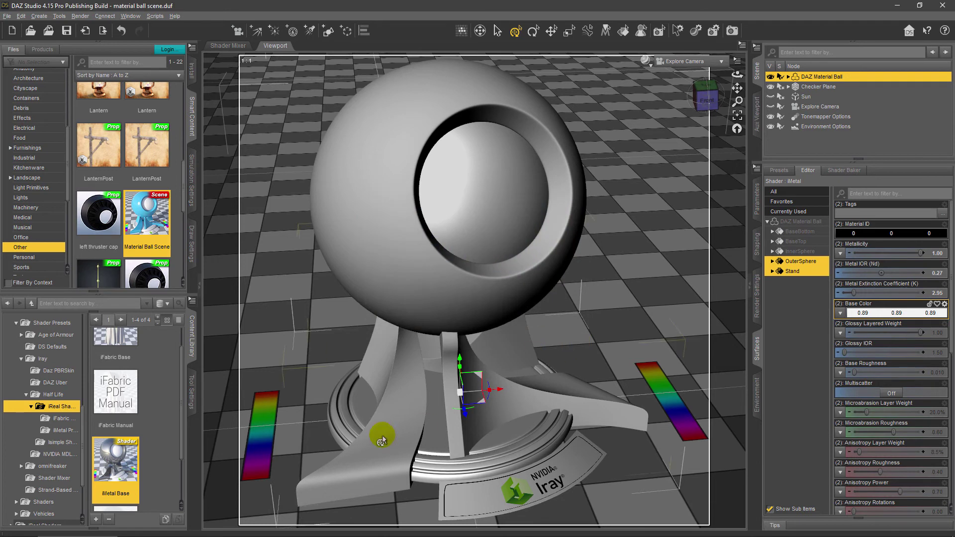
- Switch to the HCL/RGB Colorpicker in the browser and enter gold's reflectance as a Luma of 89.394
{"action": "left_click", "coordinate": [133, 531]}
{"action": "left_click", "coordinate": [191, 7]}
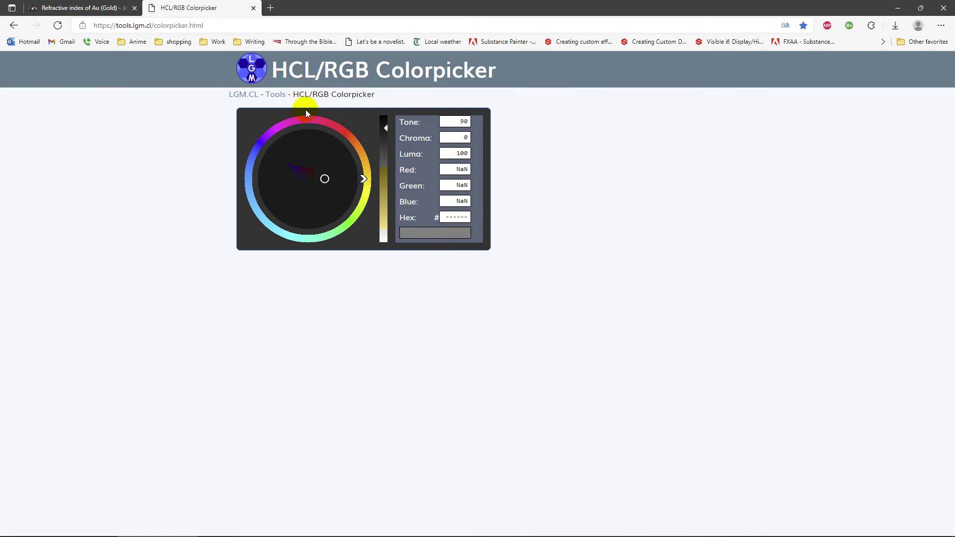
{"action": "left_click", "coordinate": [92, 7]}
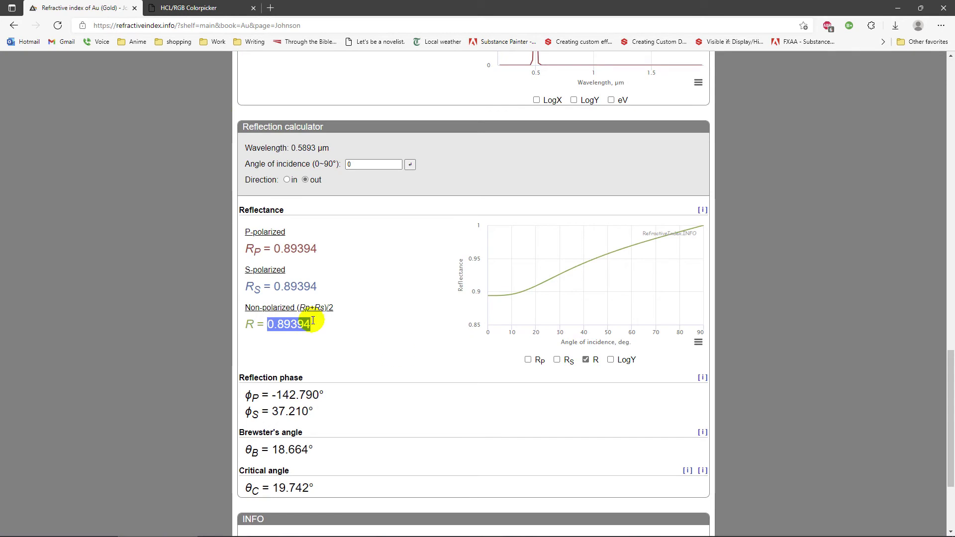
{"action": "left_click", "coordinate": [223, 6]}
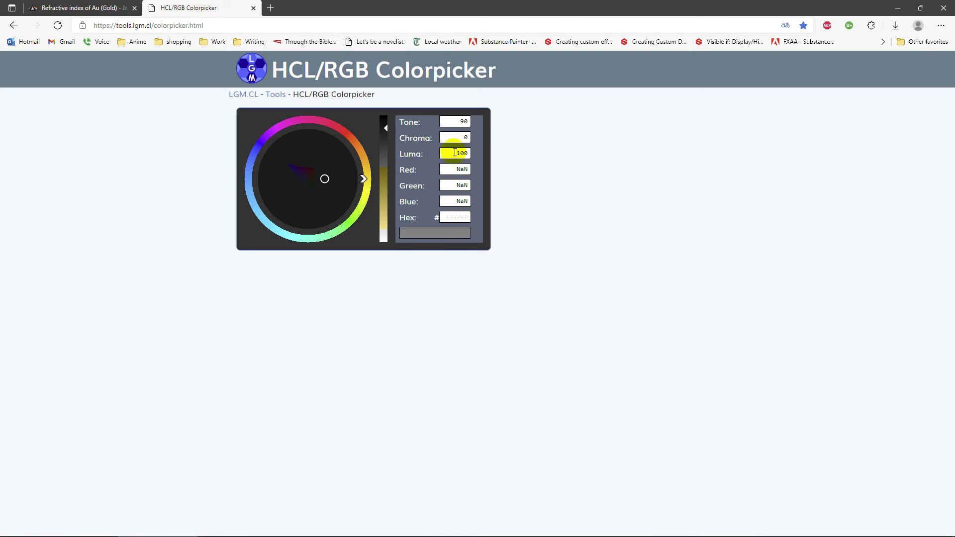
{"action": "double_click", "coordinate": [465, 152]}
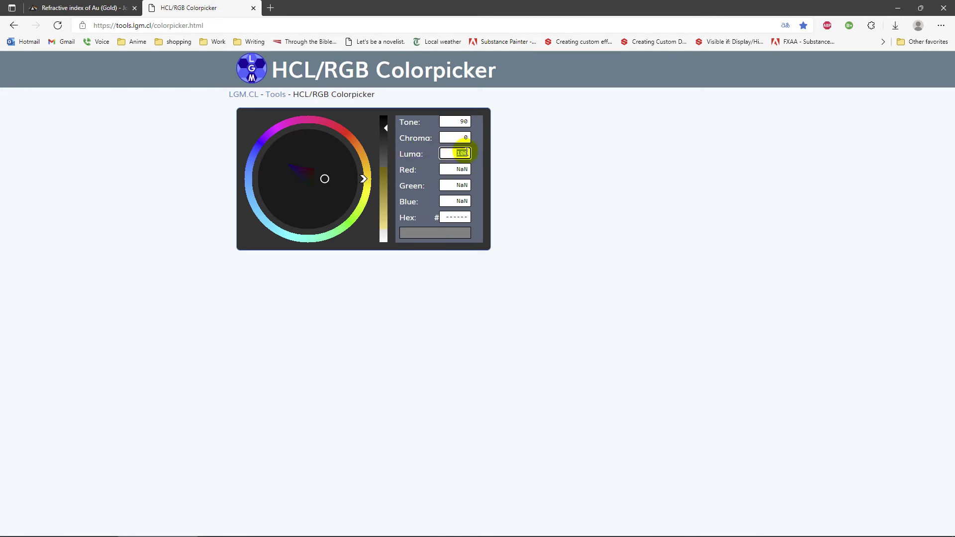
{"action": "type", "text": "0.39394"}
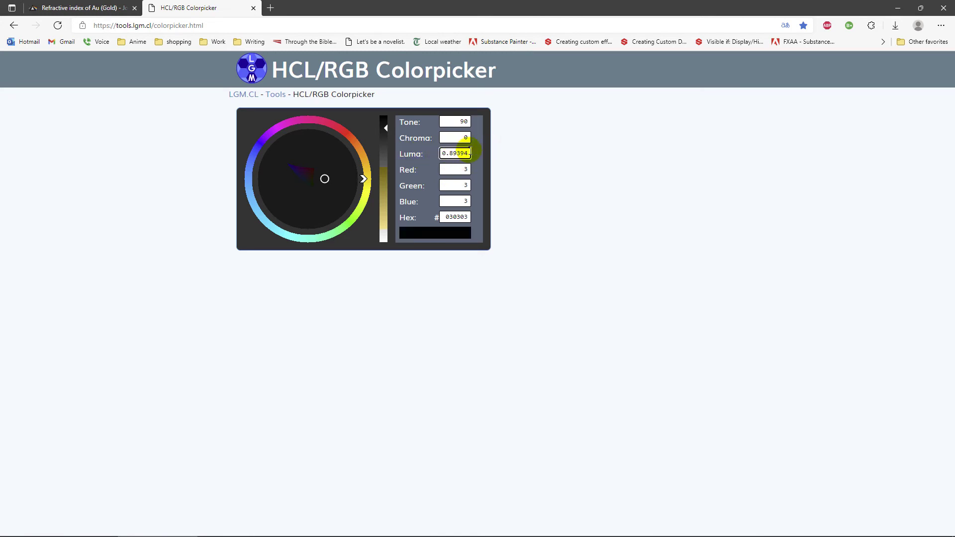
{"action": "left_click", "coordinate": [447, 153]}
{"action": "left_click_drag", "start_coordinate": [444, 154], "coordinate": [442, 166]}
{"action": "key", "text": "BackSpace"}
{"action": "left_click", "coordinate": [458, 154]}
{"action": "type", "text": "."}
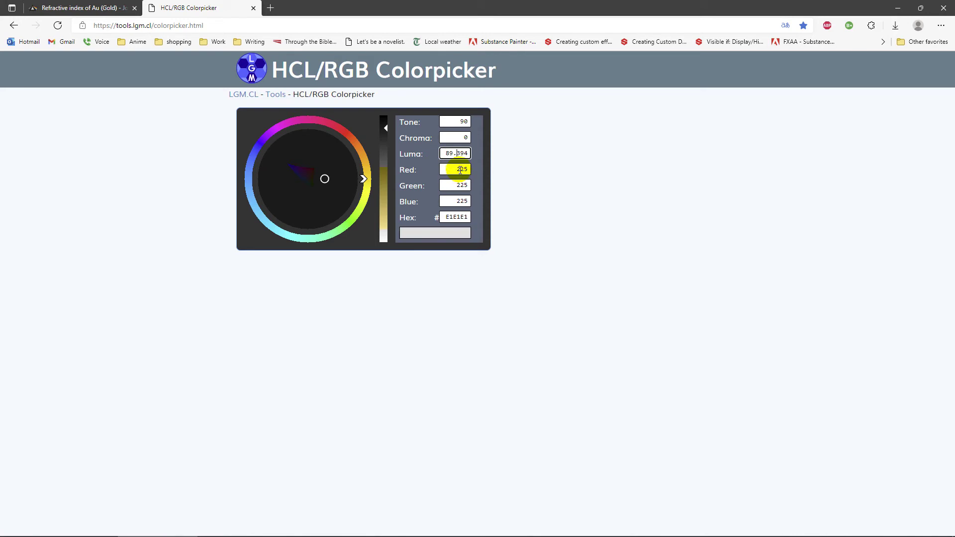
- Recheck the Luma and RGB values against gold's non-polarized reflectance on RefractiveIndex.INFO, and return to the HCL/RGB Colorpicker
{"action": "left_click", "coordinate": [457, 138]}
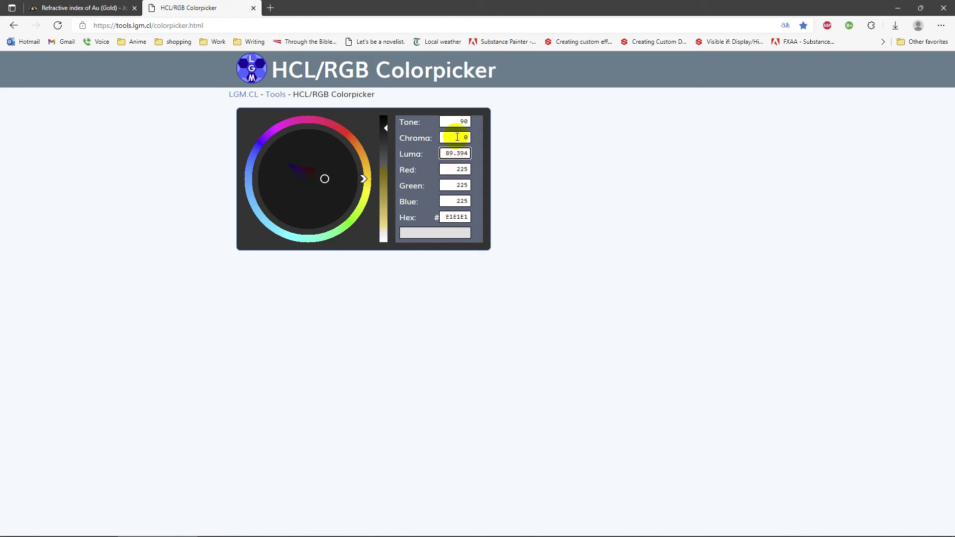
{"action": "left_click", "coordinate": [451, 168]}
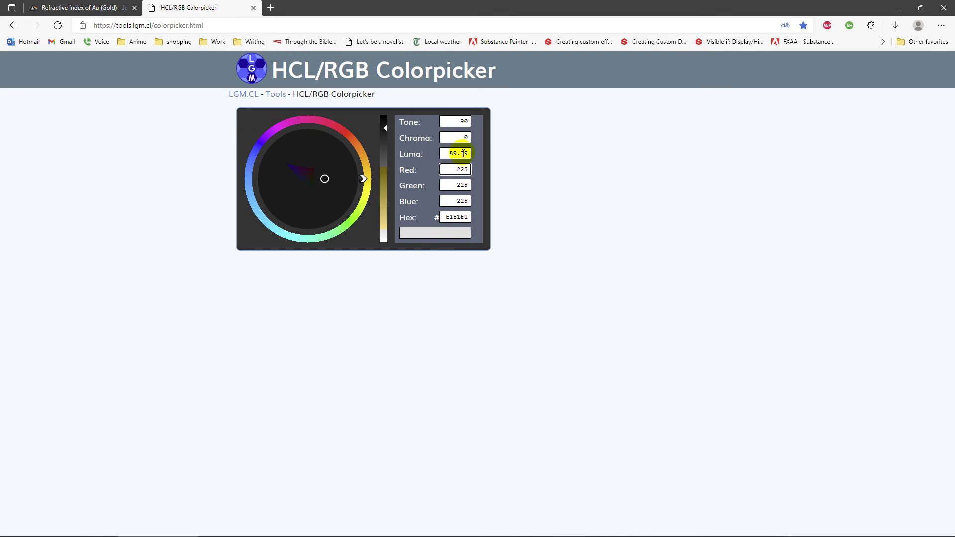
{"action": "left_click", "coordinate": [92, 8]}
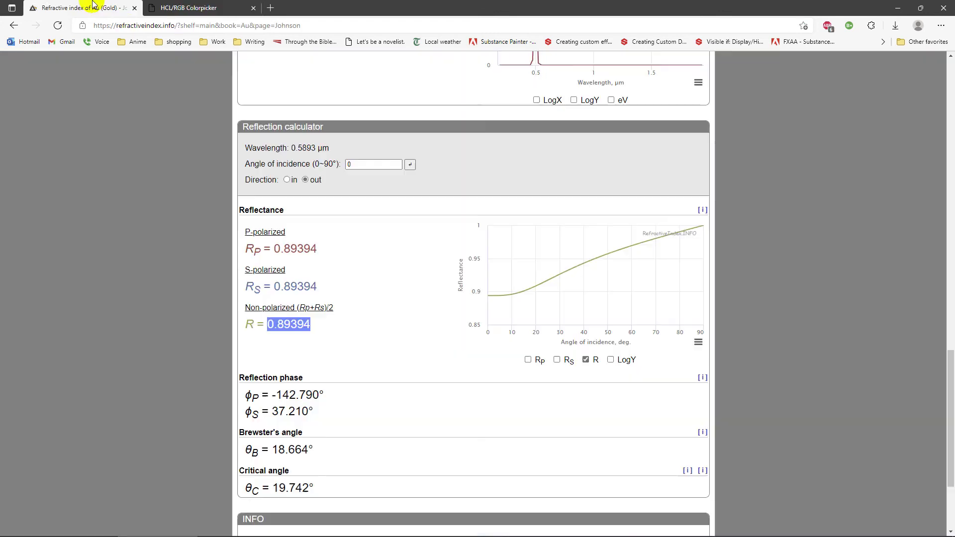
{"action": "left_click", "coordinate": [189, 8]}
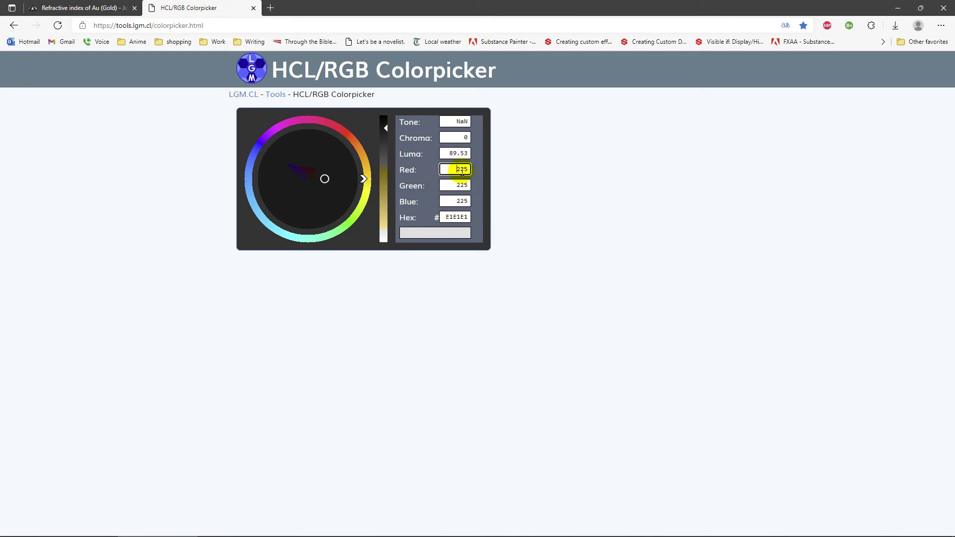
- Try Chroma values of 50, 47 and 46 in the HCL/RGB Colorpicker
{"action": "left_click_drag", "start_coordinate": [459, 138], "coordinate": [471, 142]}
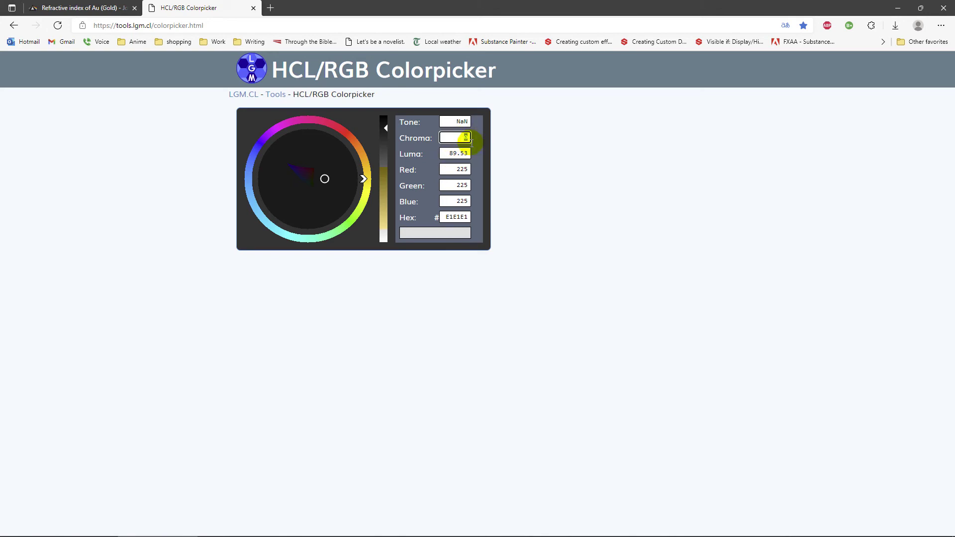
{"action": "type", "text": "50"}
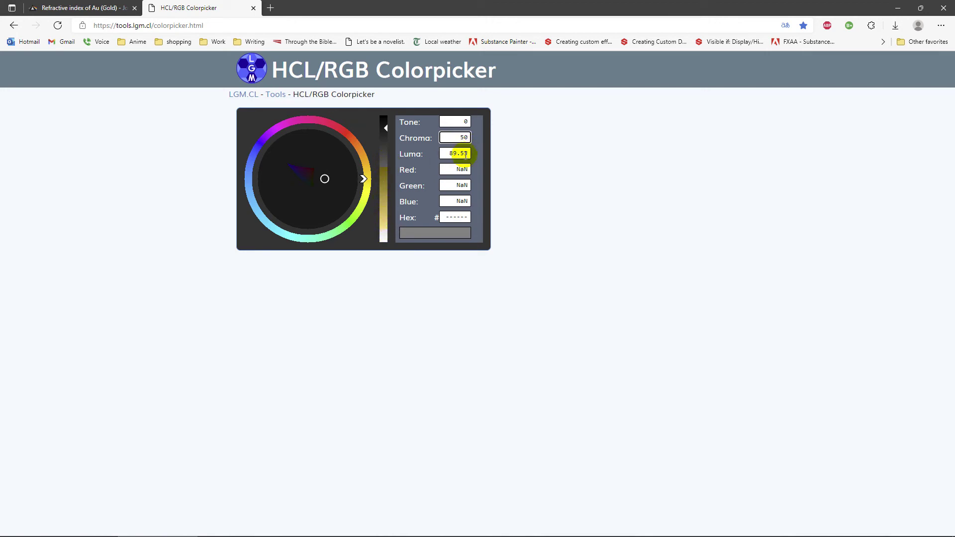
{"action": "left_click_drag", "start_coordinate": [458, 137], "coordinate": [470, 136]}
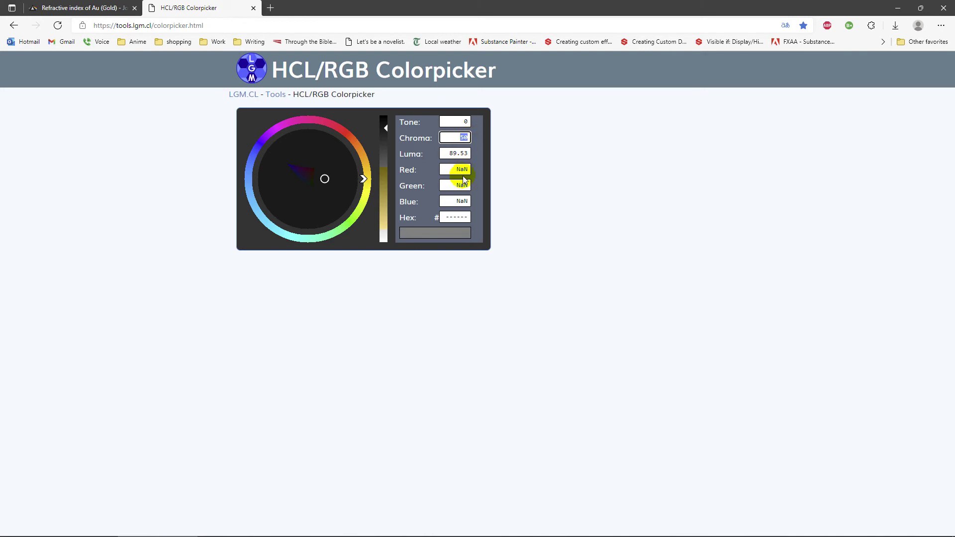
{"action": "type", "text": "47"}
{"action": "double_click", "coordinate": [463, 137]}
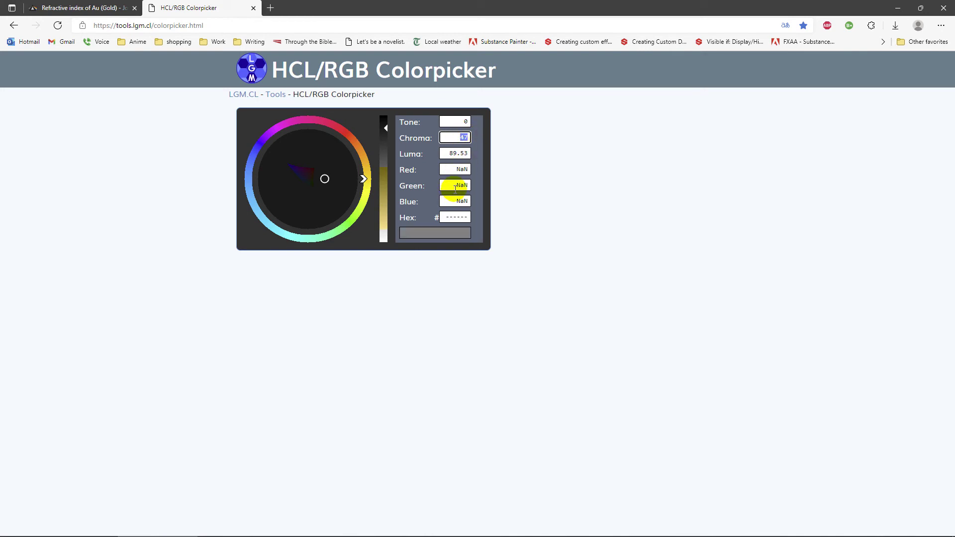
{"action": "type", "text": "46"}
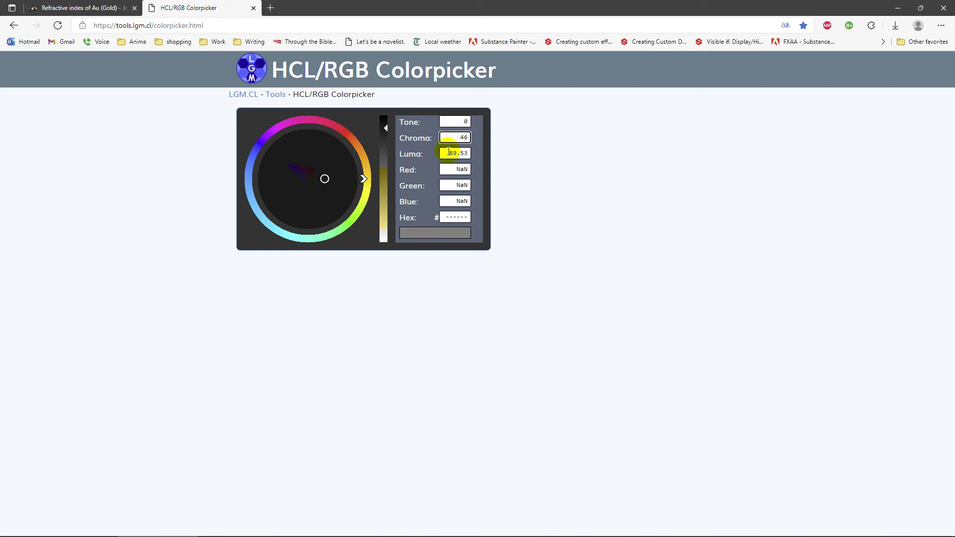
- Set the Tone to 90 and raise the Chroma to 47 and finally 48 for a gold colour
{"action": "double_click", "coordinate": [455, 122]}
{"action": "type", "text": "9"}
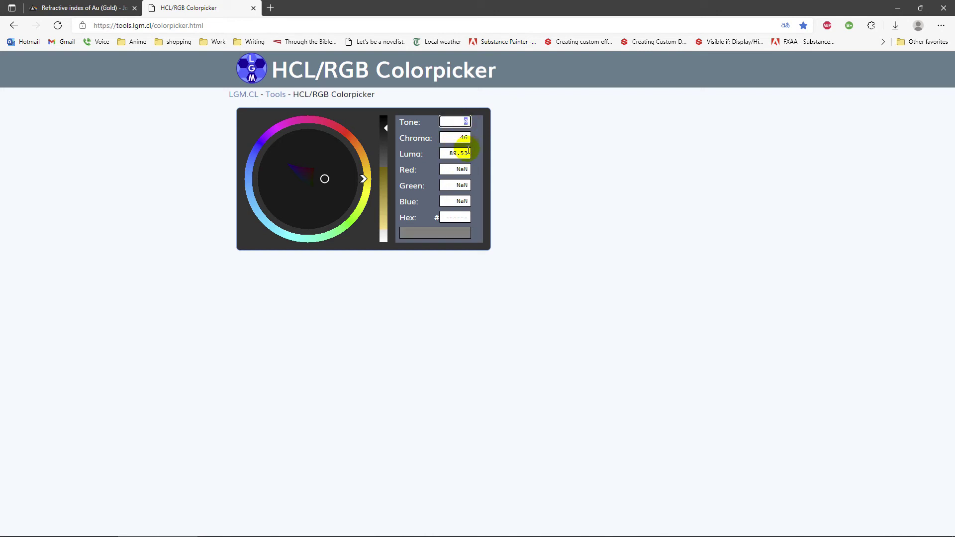
{"action": "type", "text": "0"}
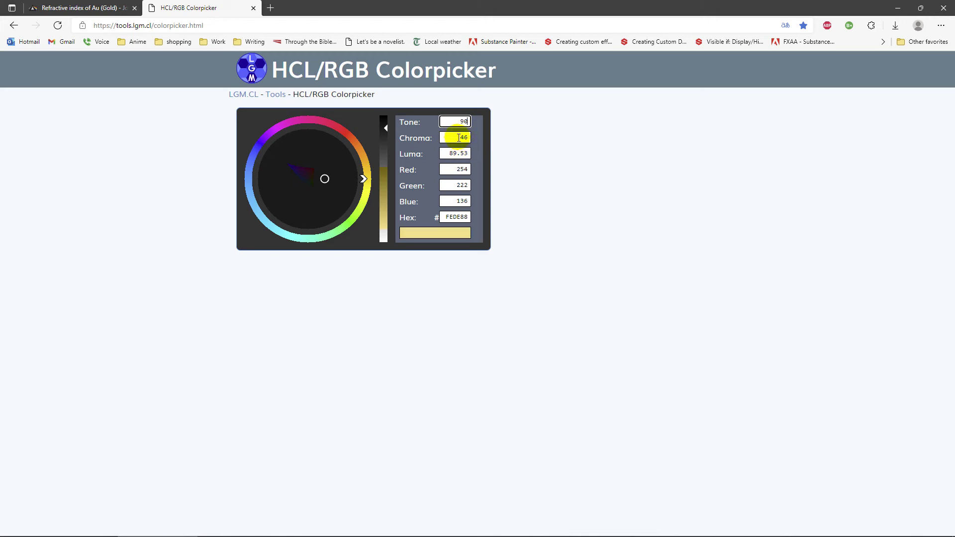
{"action": "double_click", "coordinate": [461, 137]}
{"action": "type", "text": "47"}
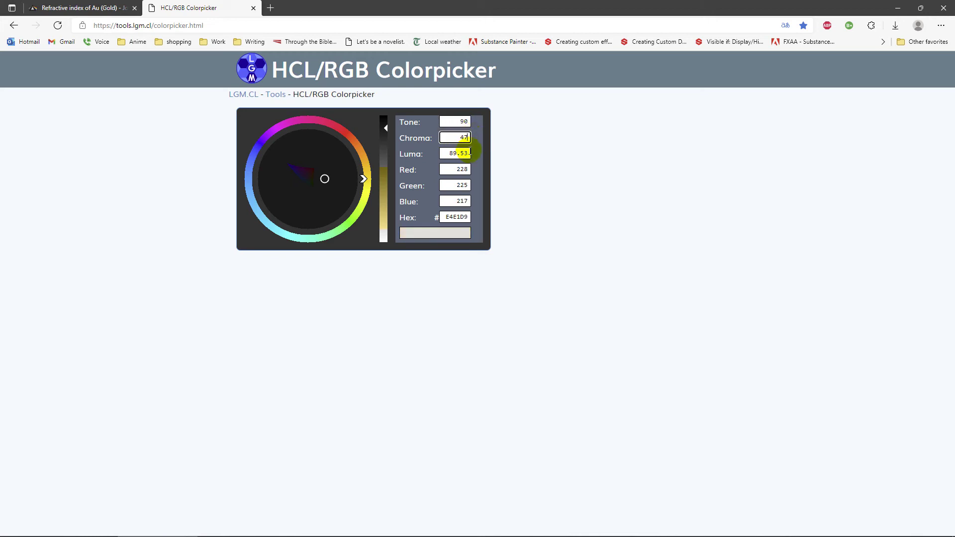
{"action": "double_click", "coordinate": [465, 137]}
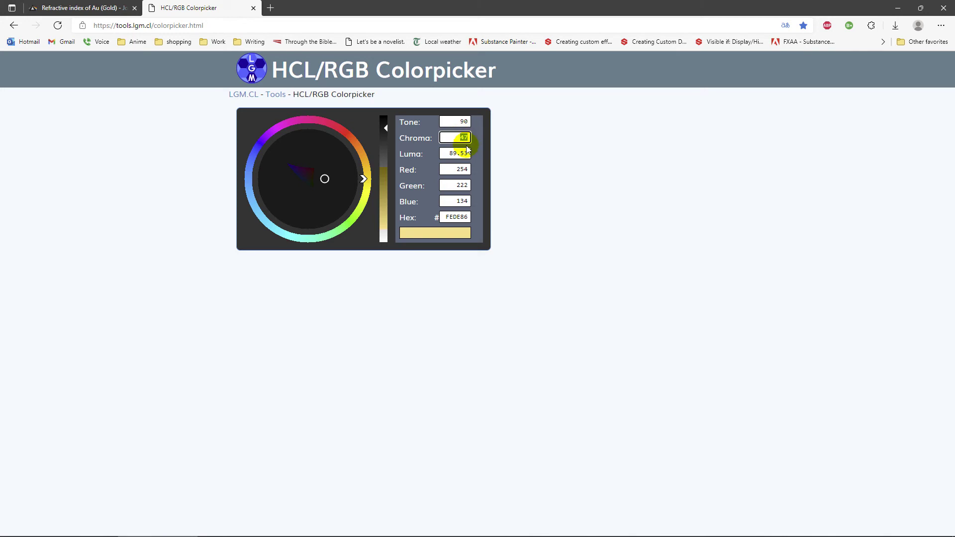
{"action": "type", "text": "48"}
- Switch to DAZ Studio and set the Base Color of the OuterSphere and Stand surfaces to RGB 255, 222, 132
{"action": "left_click", "coordinate": [85, 529]}
{"action": "left_click", "coordinate": [882, 314]}
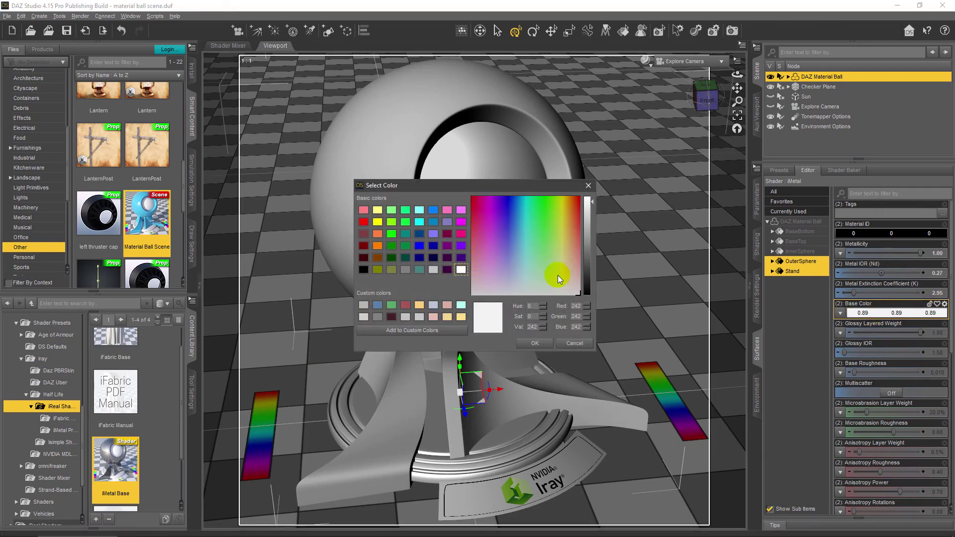
{"action": "double_click", "coordinate": [576, 306]}
{"action": "type", "text": "255"}
{"action": "double_click", "coordinate": [575, 317]}
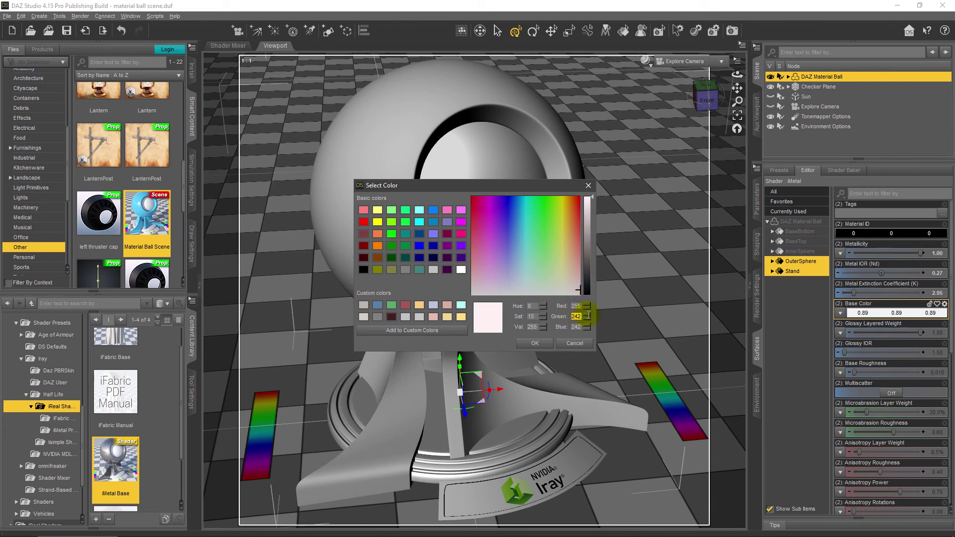
{"action": "type", "text": "222"}
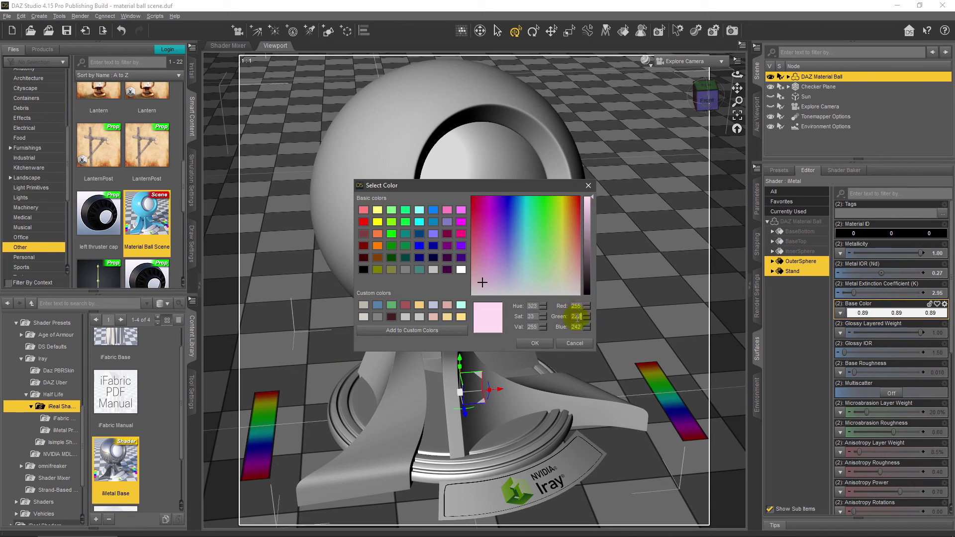
{"action": "left_click_drag", "start_coordinate": [572, 326], "coordinate": [588, 326]}
{"action": "type", "text": "132"}
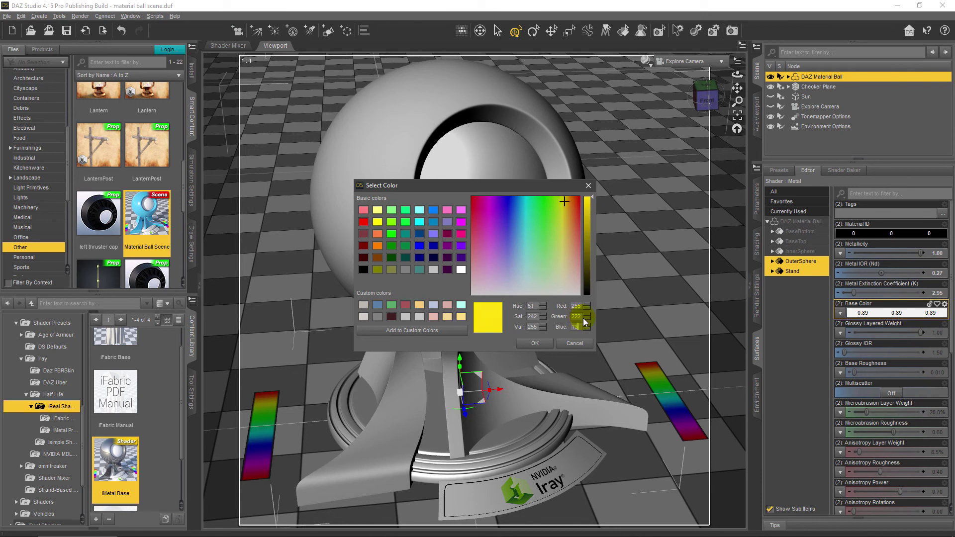
{"action": "left_click", "coordinate": [540, 343]}
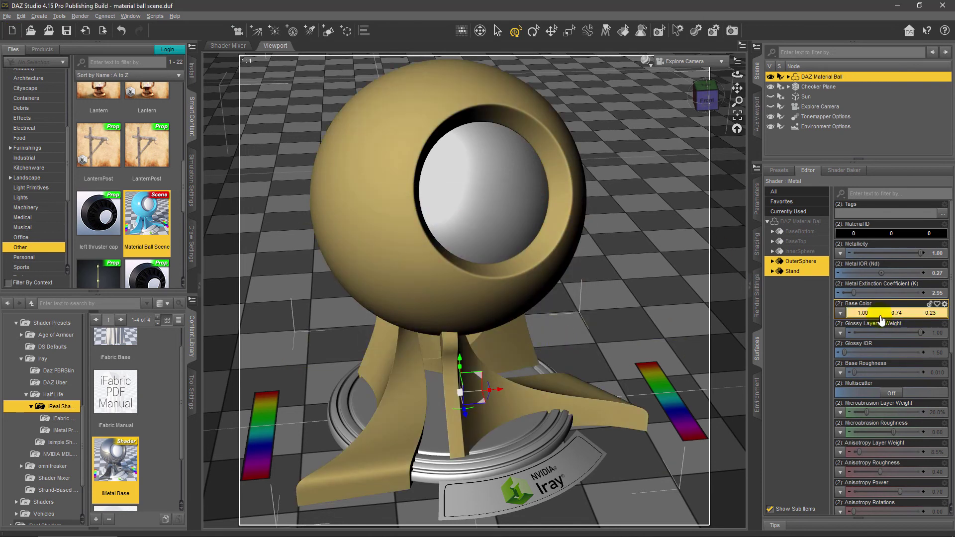
- Preview the gold iMetal material in NVIDIA Iray and return the viewport to Texture Shaded
{"action": "left_click", "coordinate": [646, 61]}
{"action": "left_click", "coordinate": [631, 192]}
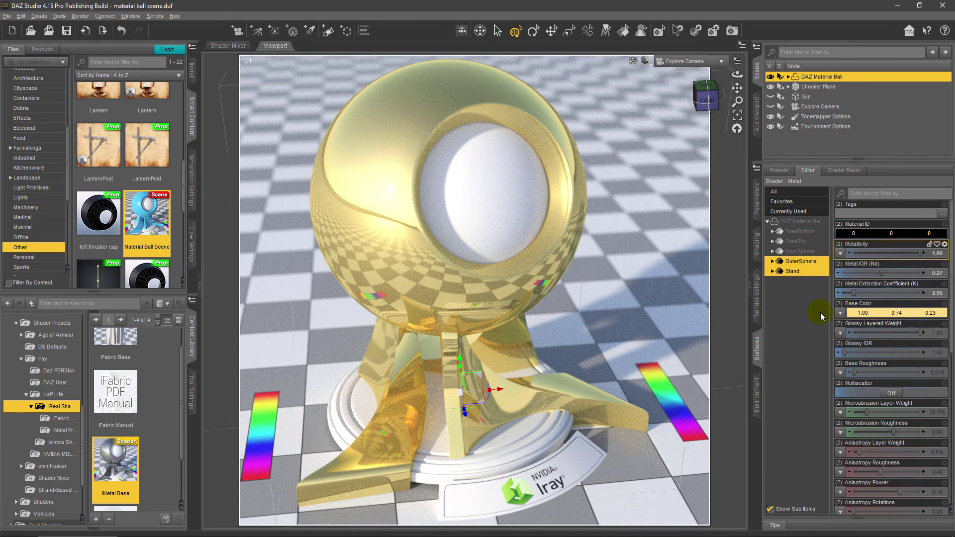
{"action": "left_click", "coordinate": [645, 61]}
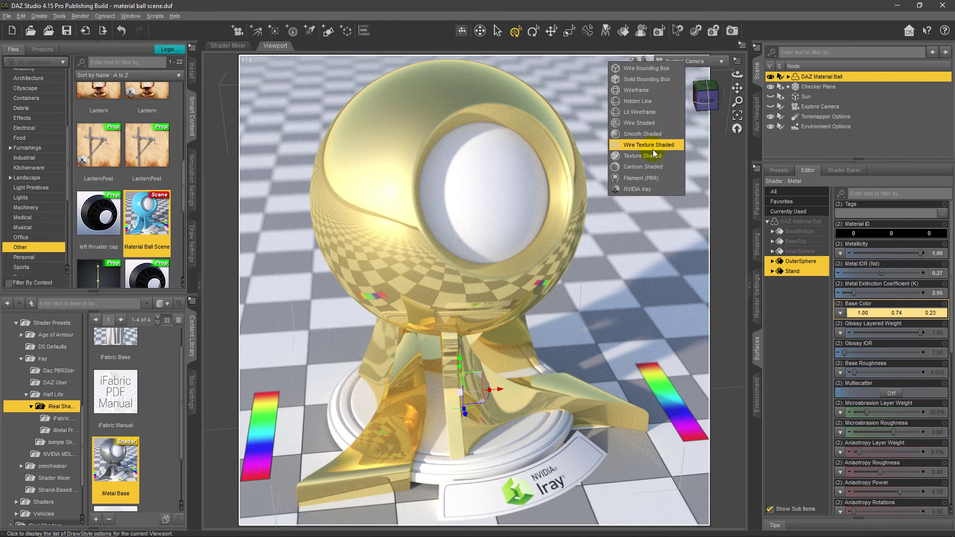
{"action": "left_click", "coordinate": [631, 156]}
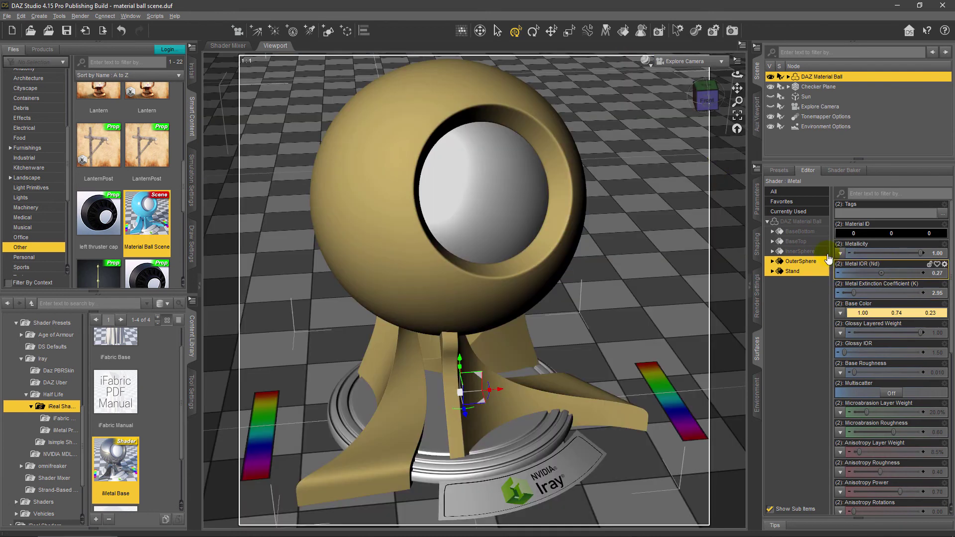
- Apply the iFabric Base shader to the OuterSphere and Stand surfaces and preview it in NVIDIA Iray
{"action": "scroll", "coordinate": [179, 374], "scroll_direction": "up", "scroll_amount": 1}
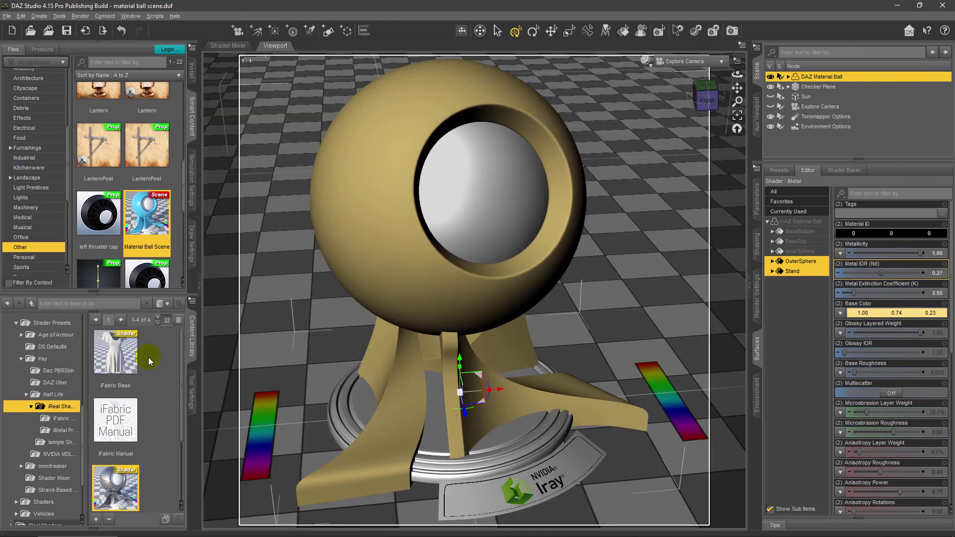
{"action": "double_click", "coordinate": [116, 358]}
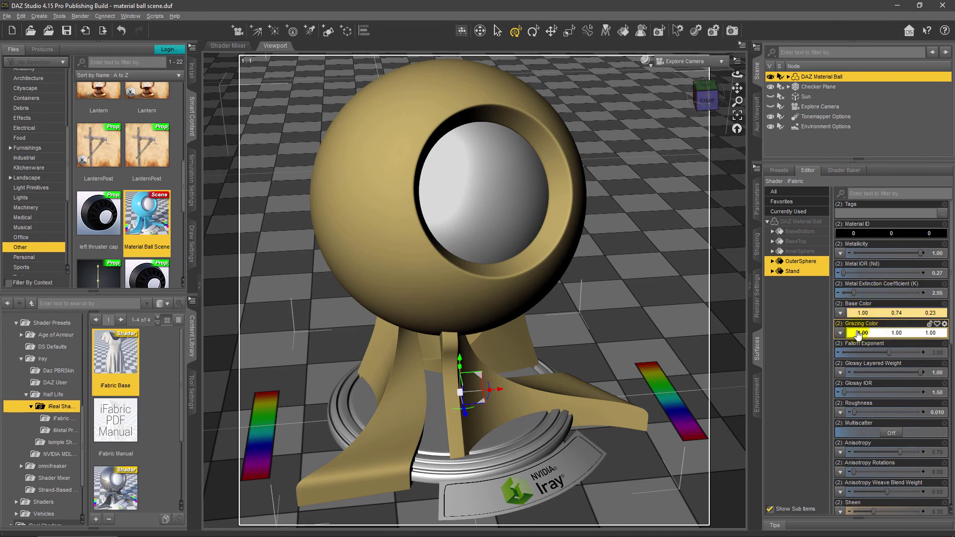
{"action": "left_click", "coordinate": [648, 63]}
{"action": "left_click", "coordinate": [632, 187]}
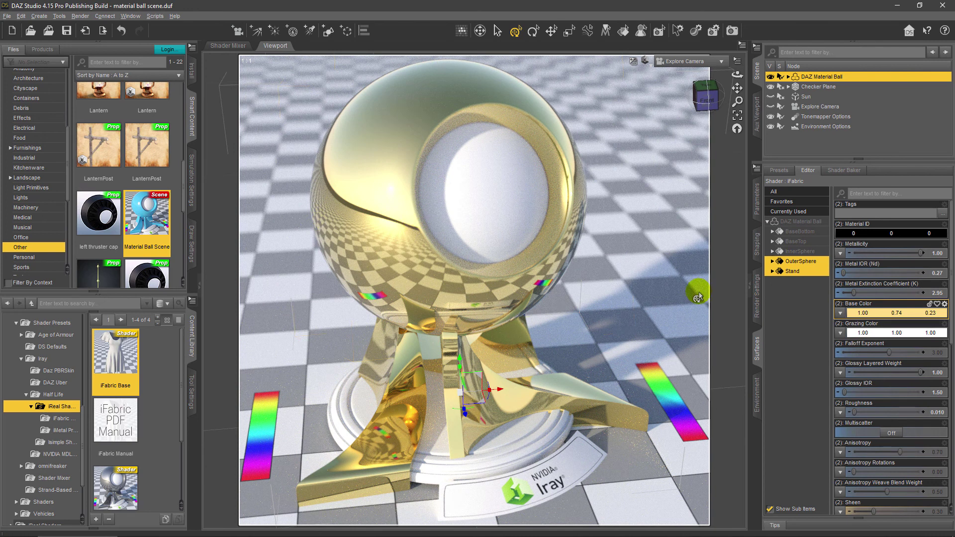
- Return the viewport to Texture Shaded and check the RGB values of the iFabric Base Color without changing them
{"action": "left_click", "coordinate": [847, 287]}
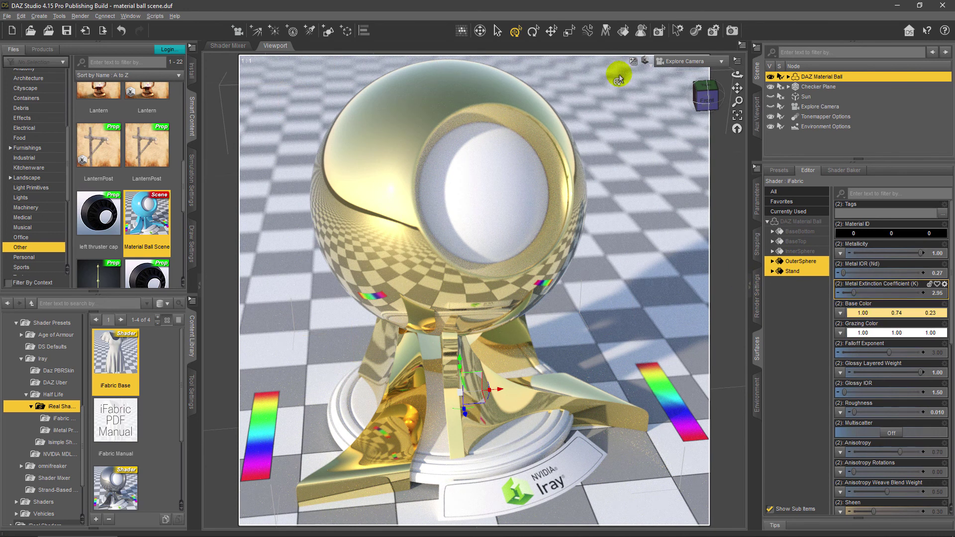
{"action": "left_click", "coordinate": [646, 65]}
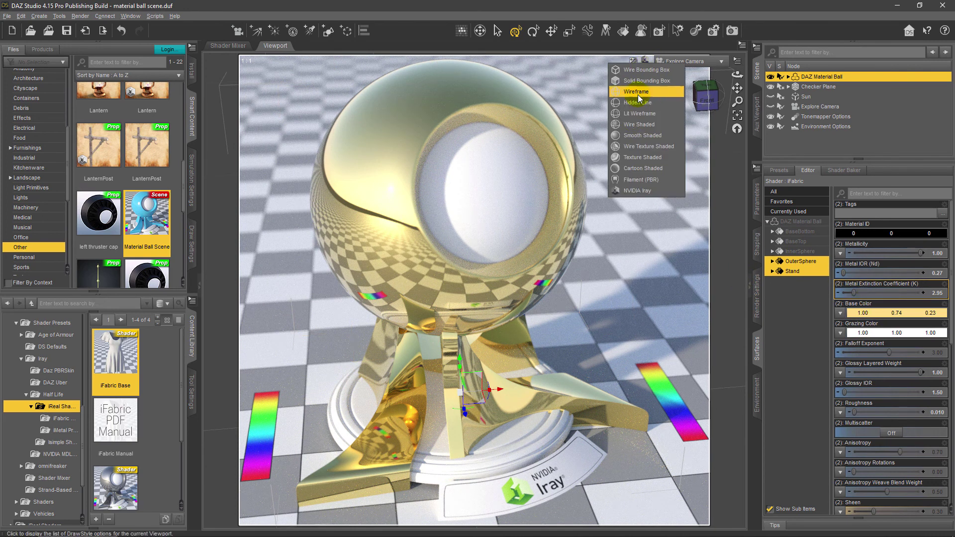
{"action": "left_click", "coordinate": [634, 157]}
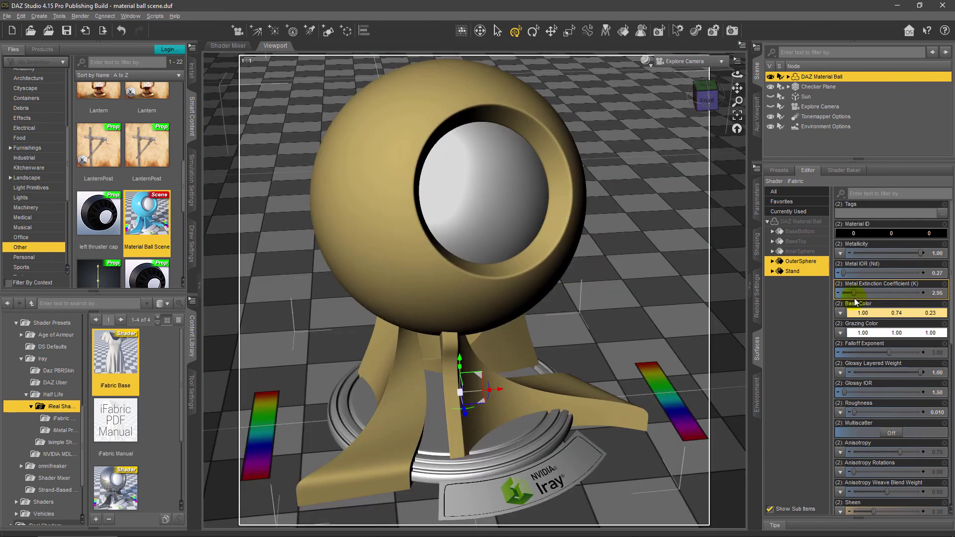
{"action": "left_click", "coordinate": [879, 313]}
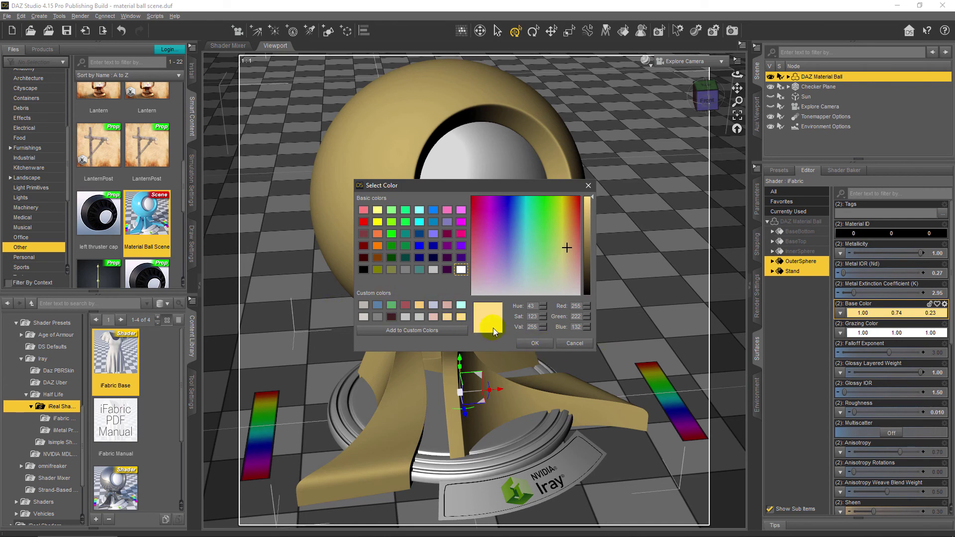
{"action": "left_click", "coordinate": [574, 344]}
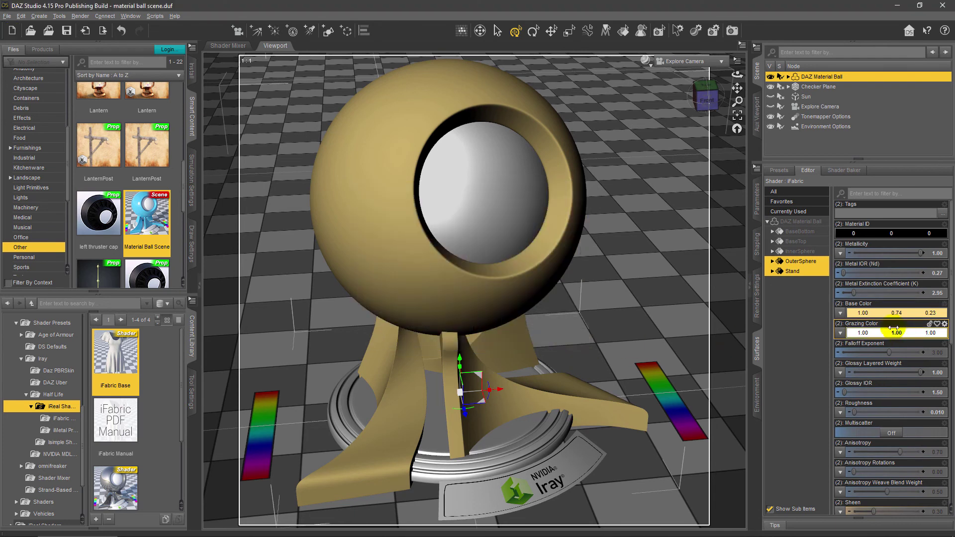
- Set the Grazing Color to the same gold as the Base Color, RGB 255, 222, 132, and preview it in NVIDIA Iray
{"action": "left_click", "coordinate": [890, 333]}
{"action": "left_click", "coordinate": [458, 316]}
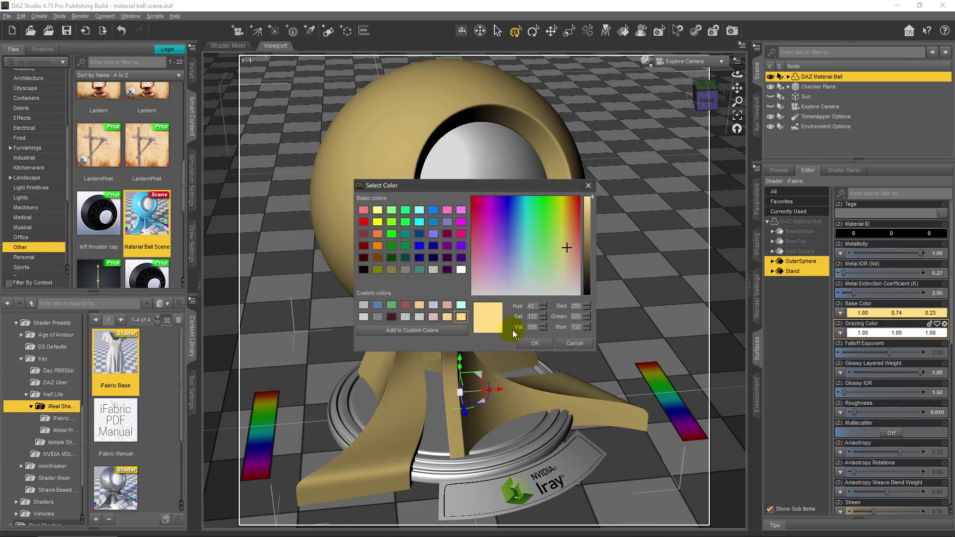
{"action": "left_click", "coordinate": [541, 344]}
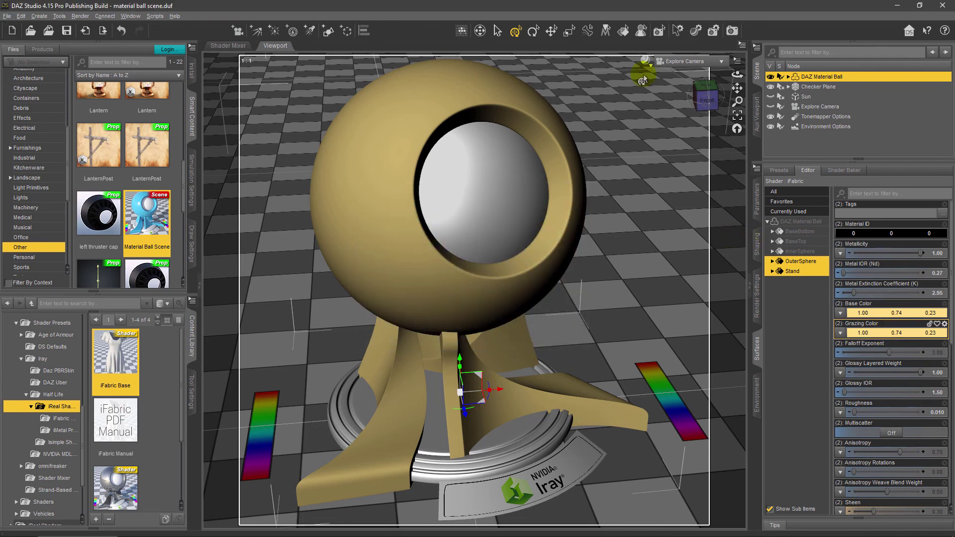
{"action": "left_click", "coordinate": [645, 60]}
{"action": "left_click", "coordinate": [638, 190]}
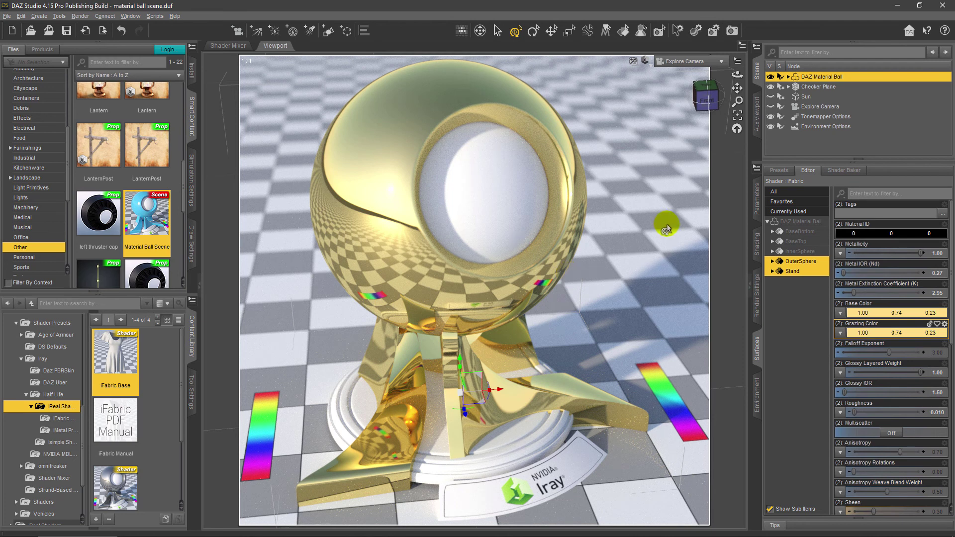
{"action": "left_click", "coordinate": [879, 335]}
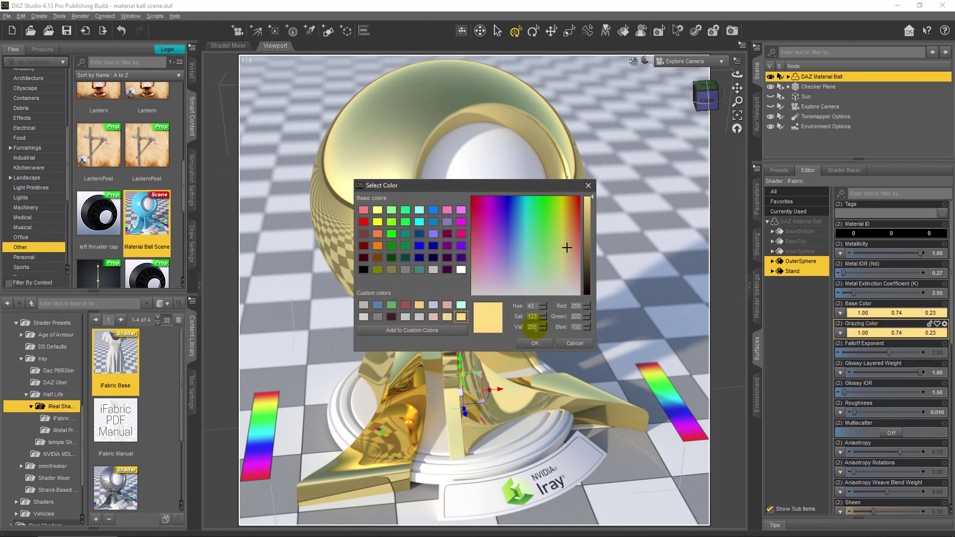
{"action": "left_click", "coordinate": [574, 345]}
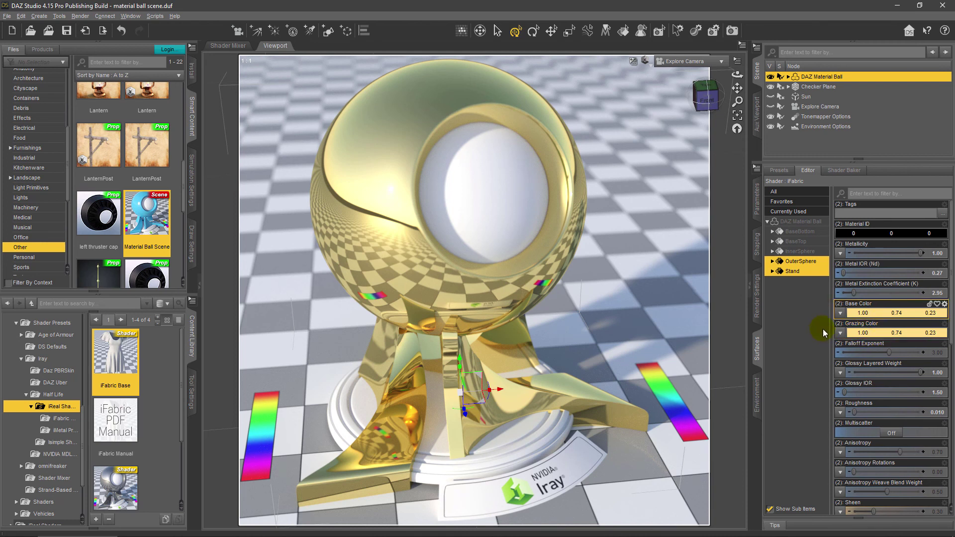
- Set the Grazing Color to light red, RGB 255, 128, 128, and lower the Falloff Exponent to 1.08
{"action": "left_click", "coordinate": [879, 334]}
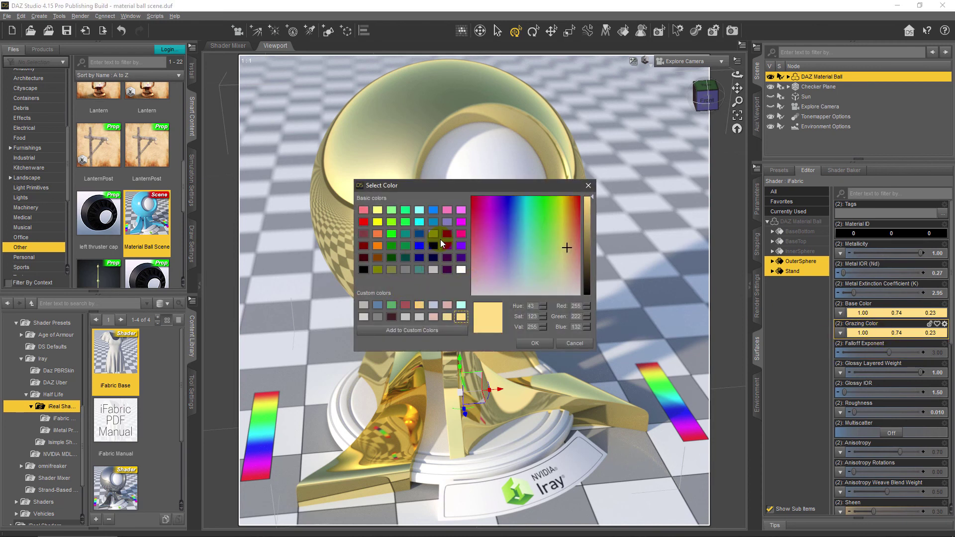
{"action": "left_click", "coordinate": [365, 219]}
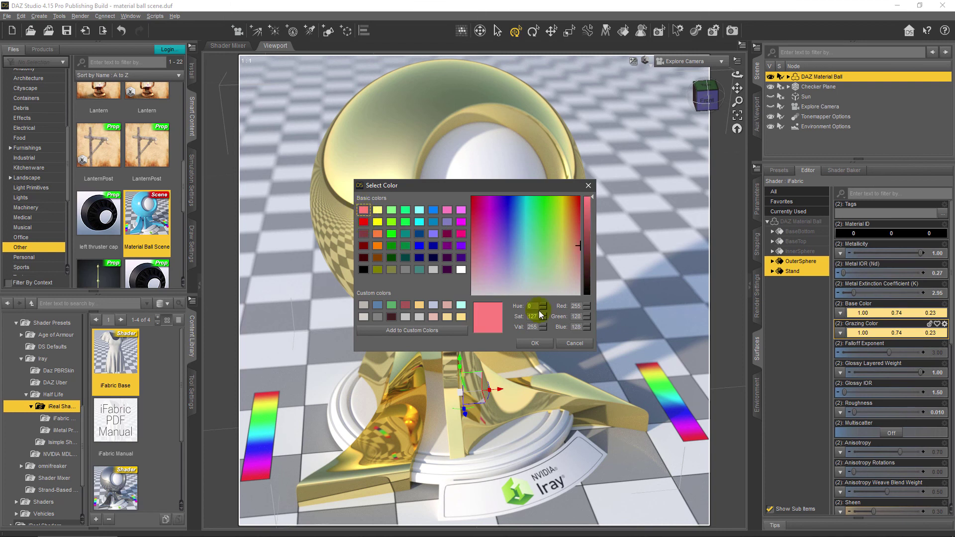
{"action": "left_click", "coordinate": [535, 343]}
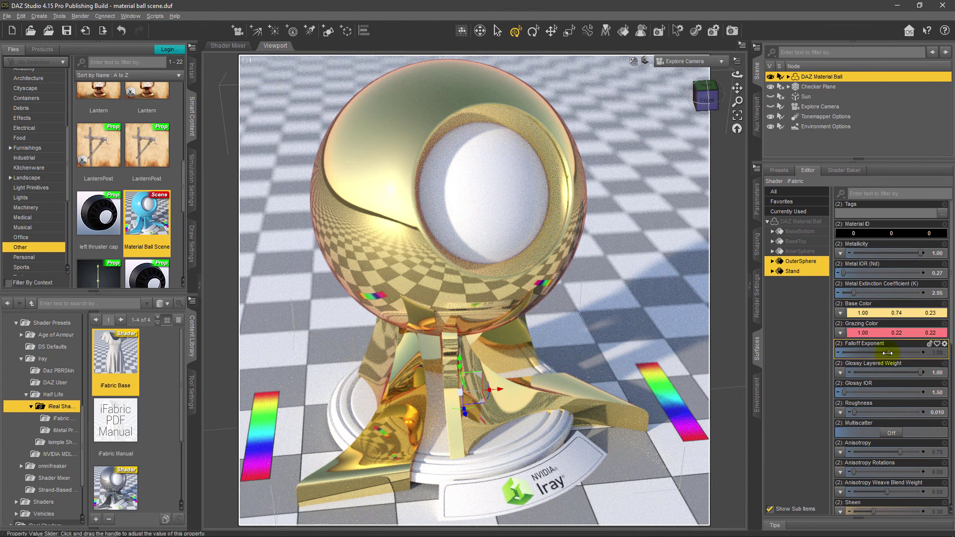
{"action": "left_click_drag", "start_coordinate": [886, 353], "coordinate": [859, 354]}
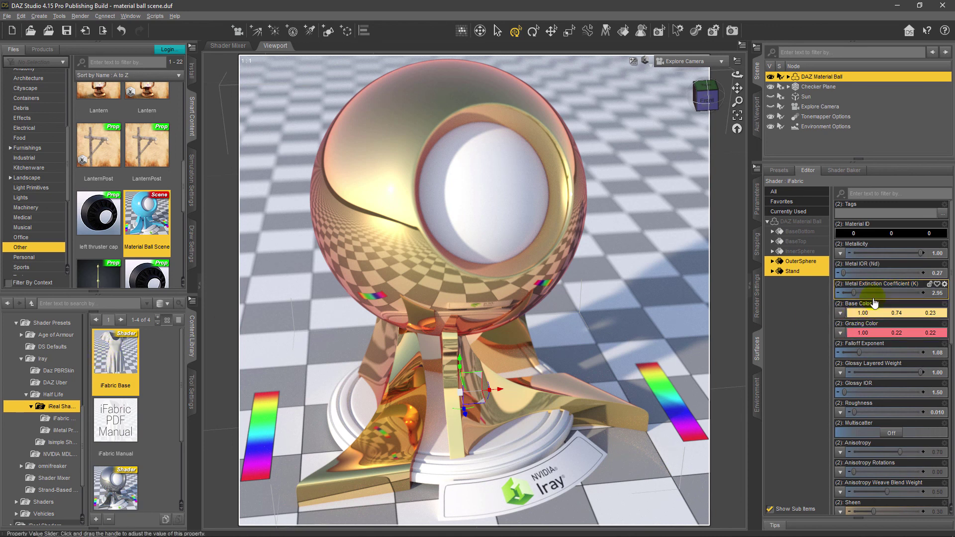
- Look through the remaining iFabric surface parameters and return the viewport to Texture Shaded
{"action": "left_click_drag", "start_coordinate": [952, 258], "coordinate": [953, 304]}
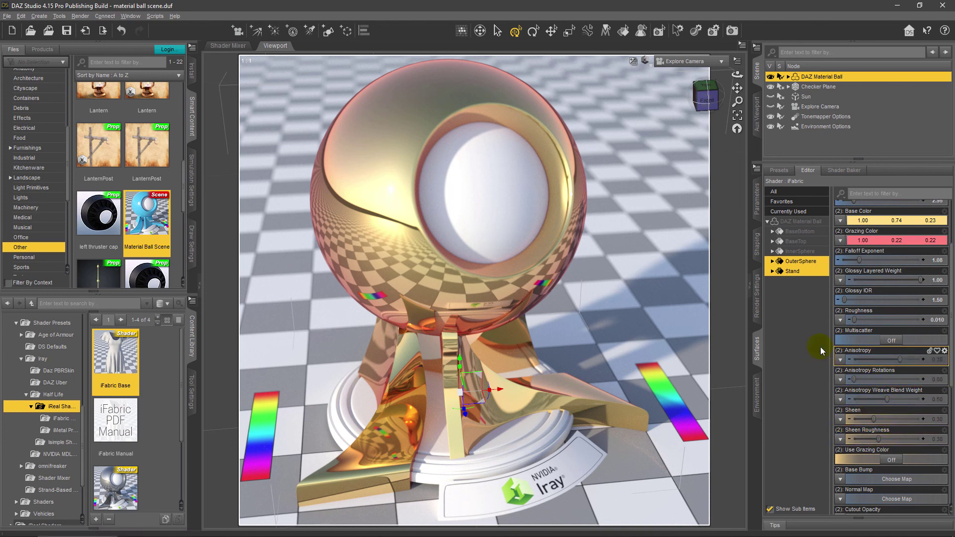
{"action": "left_click_drag", "start_coordinate": [950, 282], "coordinate": [950, 254]}
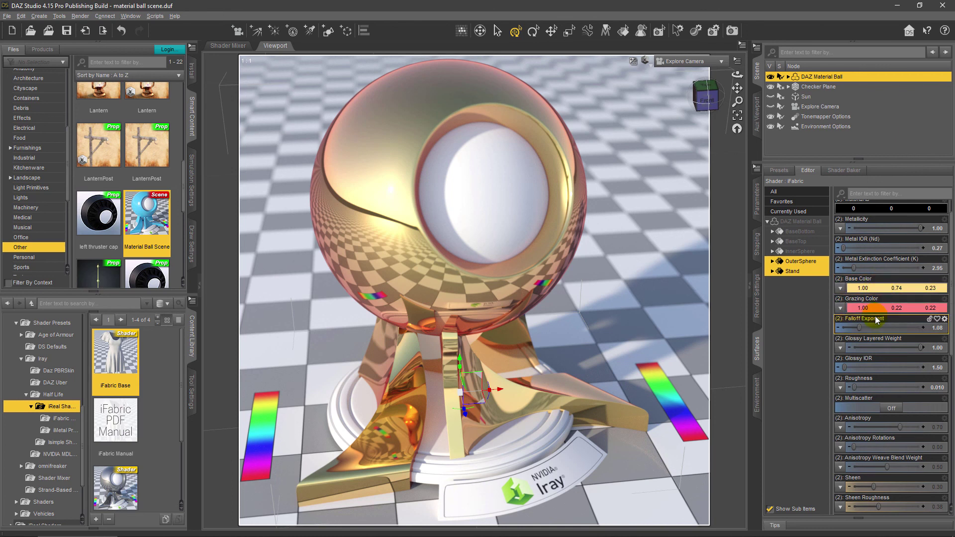
{"action": "left_click", "coordinate": [645, 60]}
{"action": "left_click", "coordinate": [636, 157]}
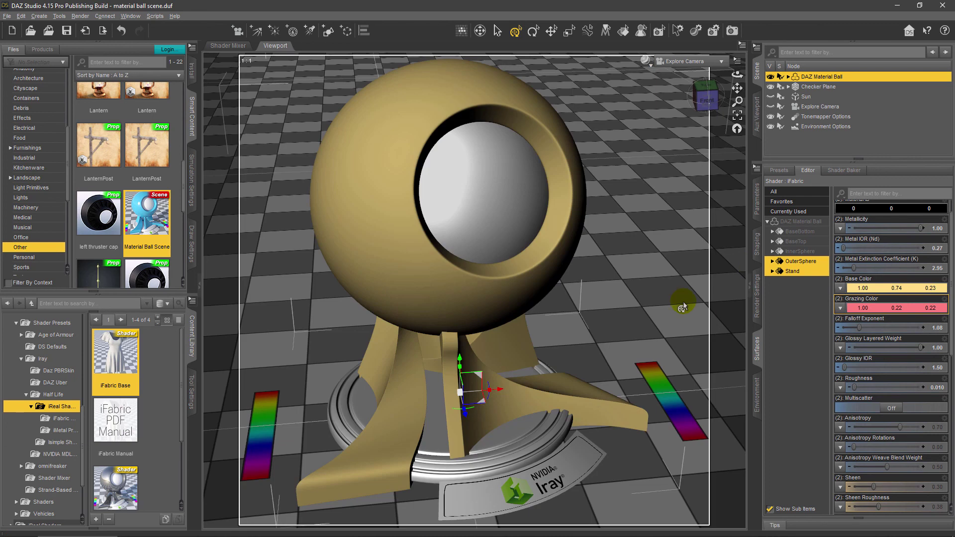